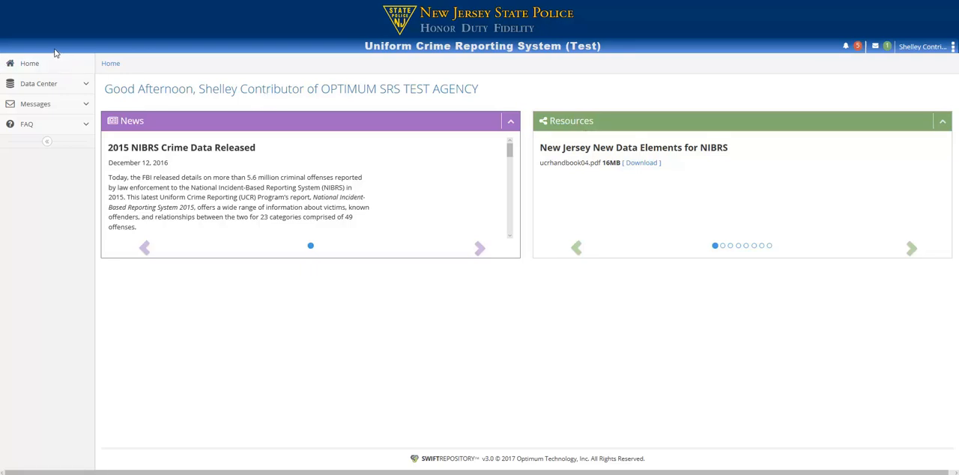
Open a blank new message in the messaging section
left_click(43, 109)
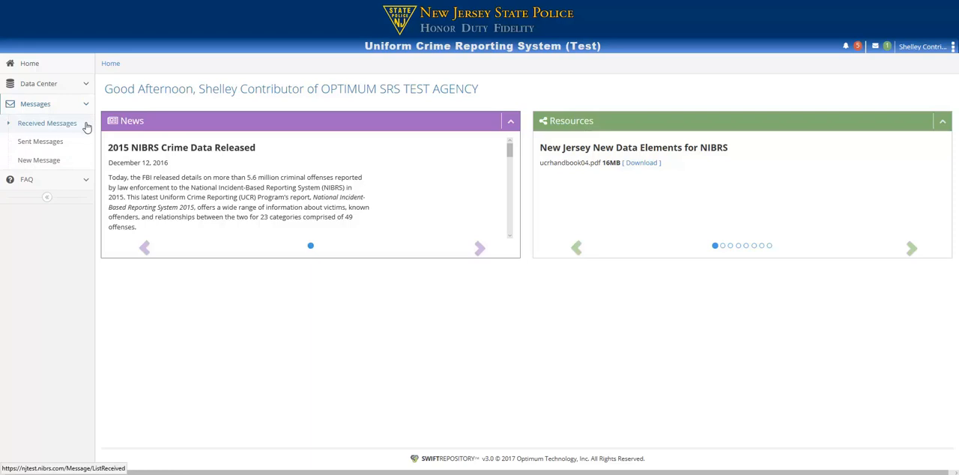
left_click(42, 164)
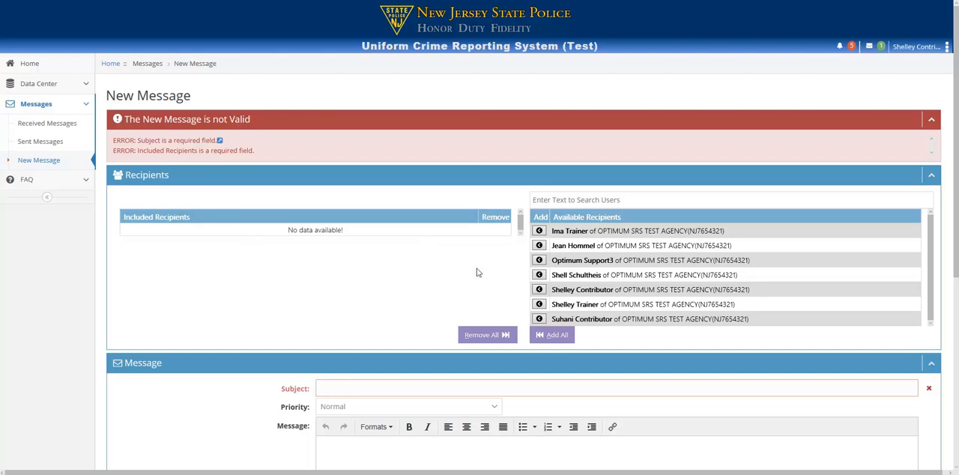
Try adding recipients individually and all at once, clearing the included list each time
left_click(539, 245)
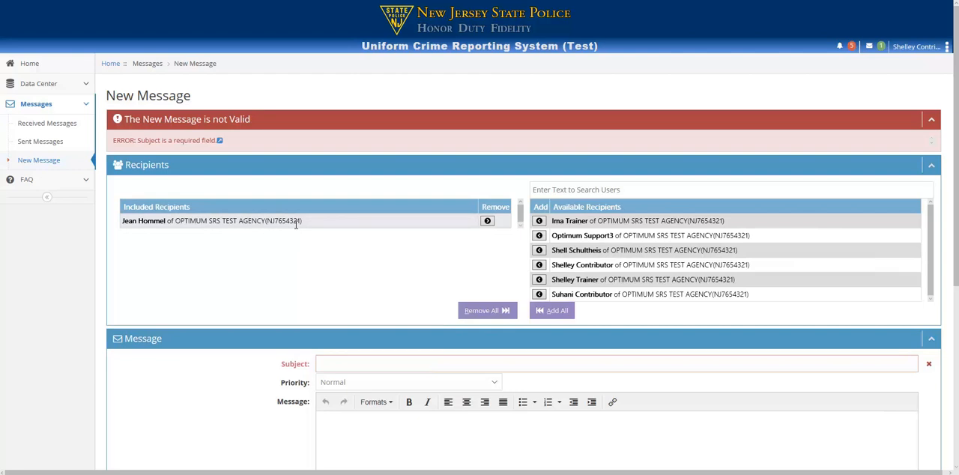
left_click(538, 295)
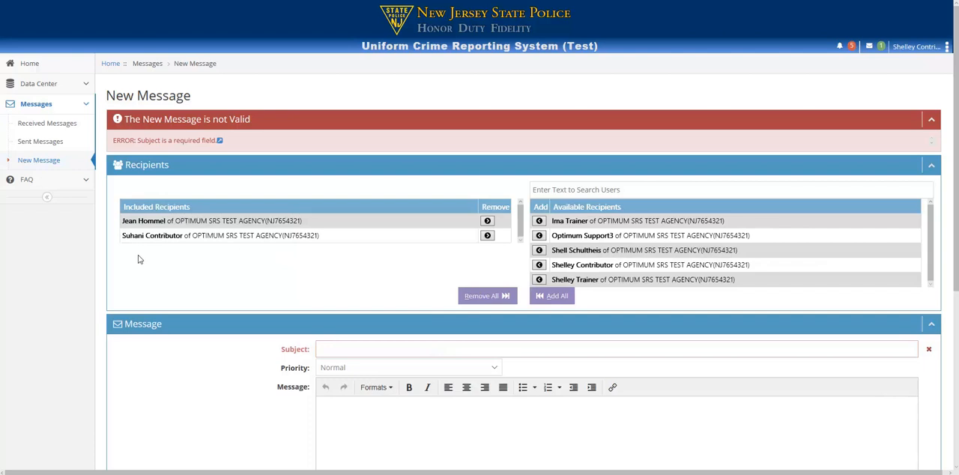
left_click(481, 296)
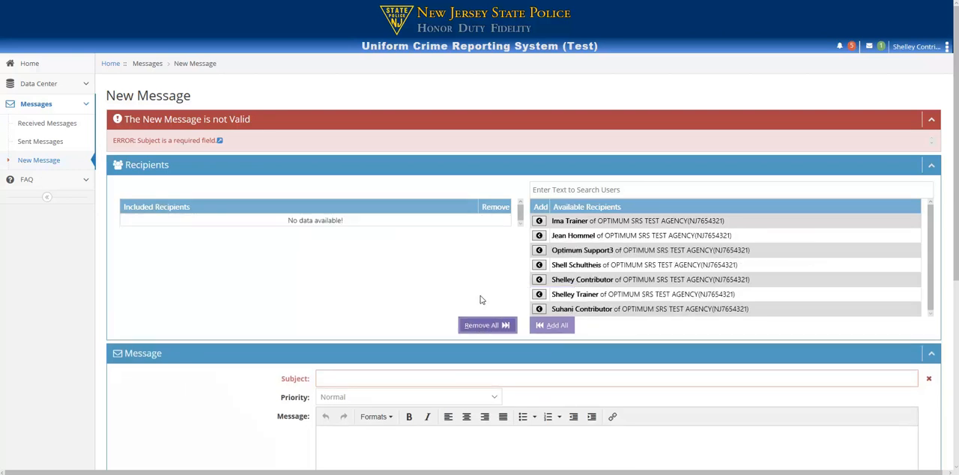
left_click(553, 331)
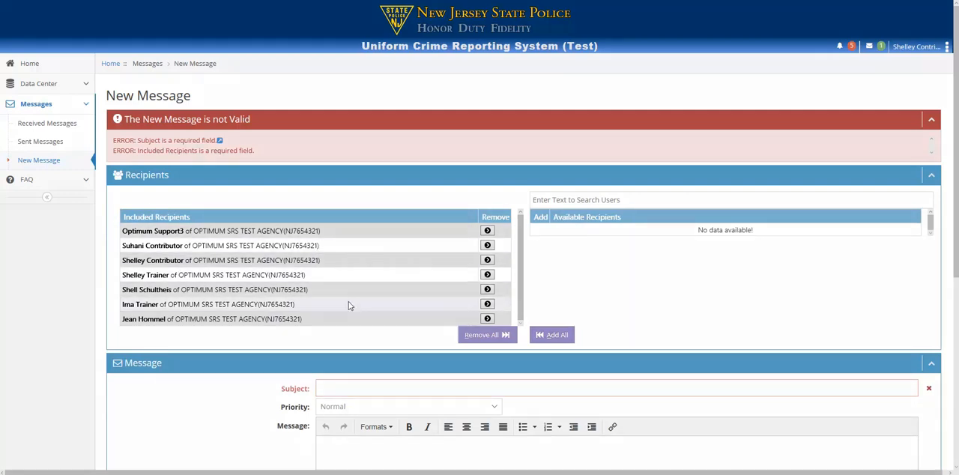
left_click(485, 335)
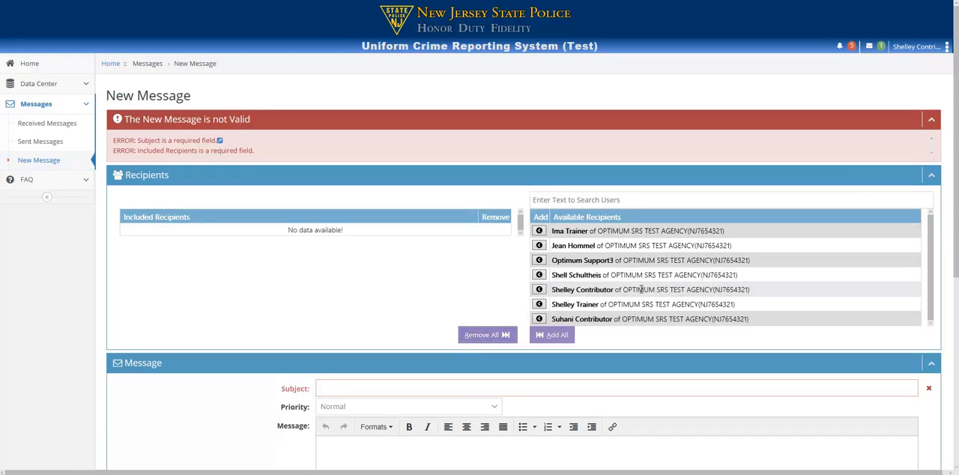
Try adding a recipient by searching the users for "sh", and undo both the selection and the search
left_click(539, 199)
type("s")
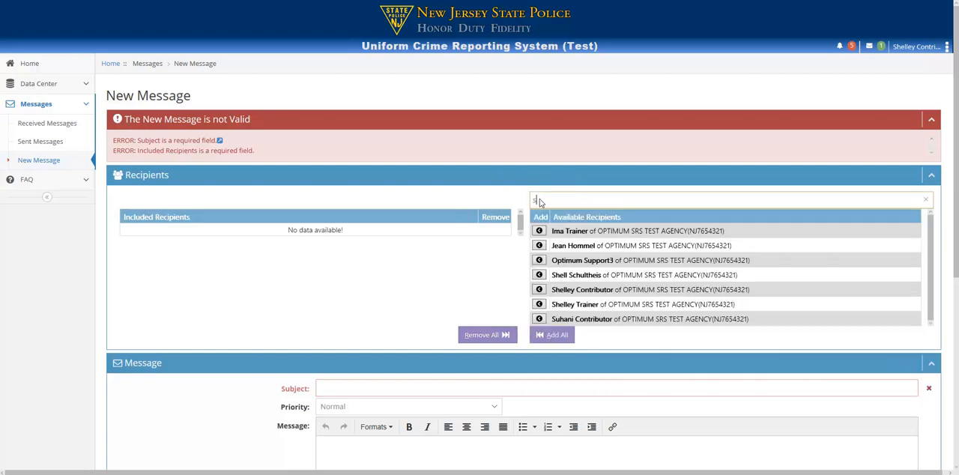
type("h")
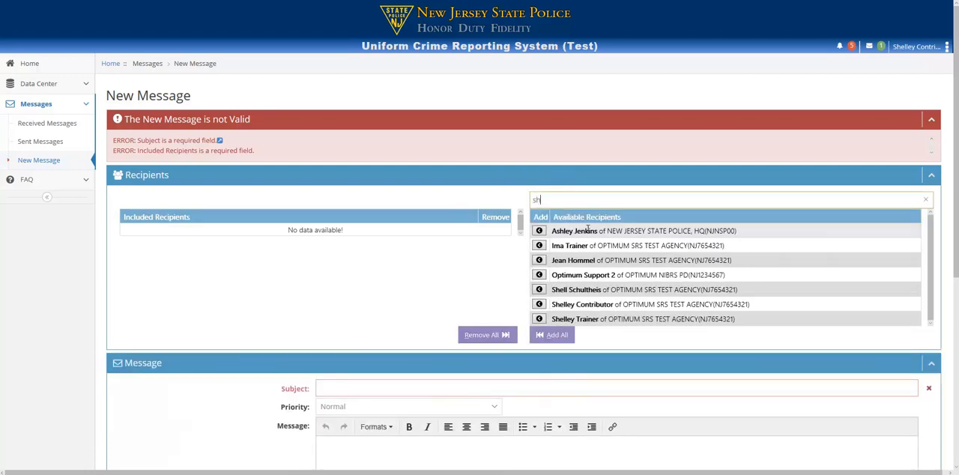
left_click(538, 304)
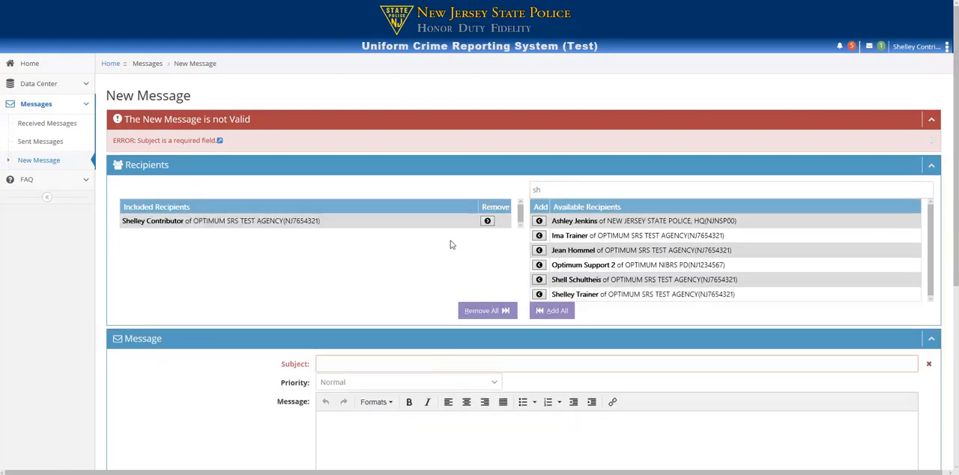
left_click(487, 222)
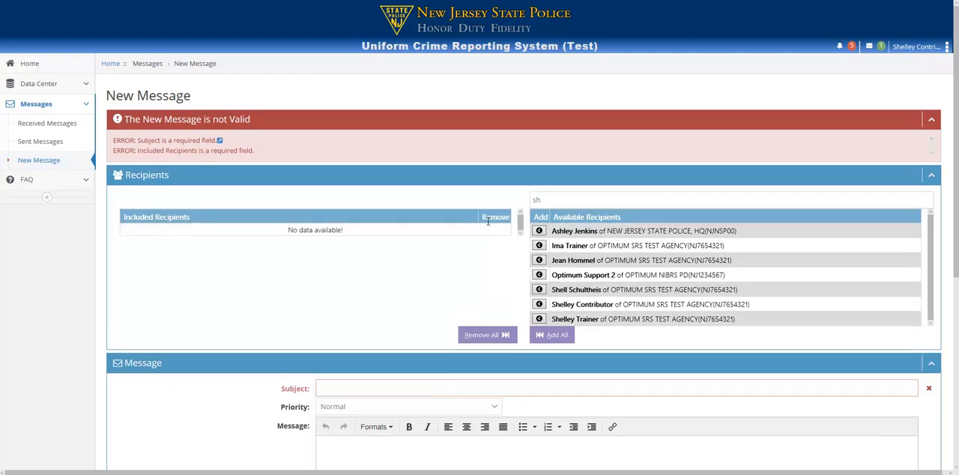
double_click(535, 200)
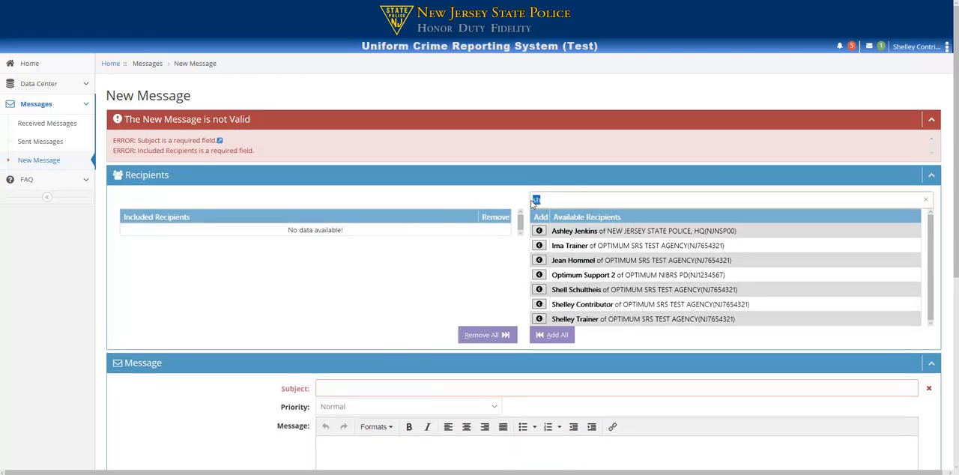
key("BackSpace")
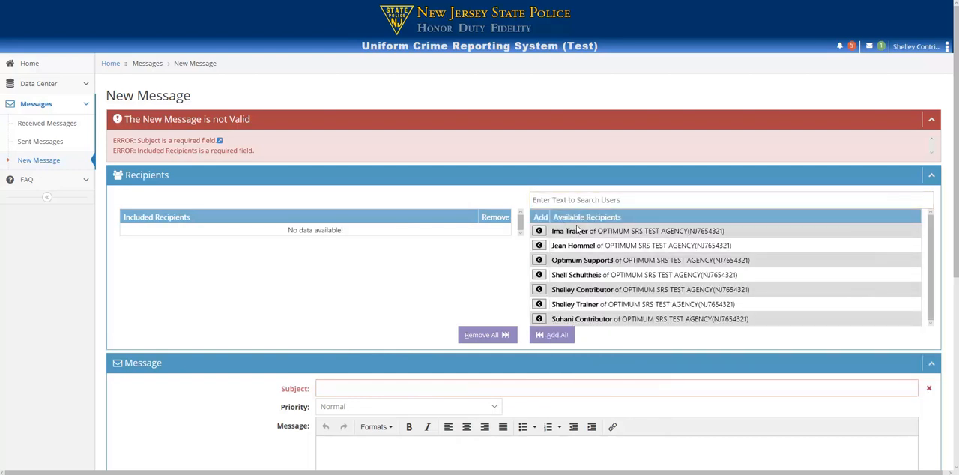
Add the second and the last of the listed OPTIMUM SRS TEST AGENCY users as message recipients
left_click(539, 246)
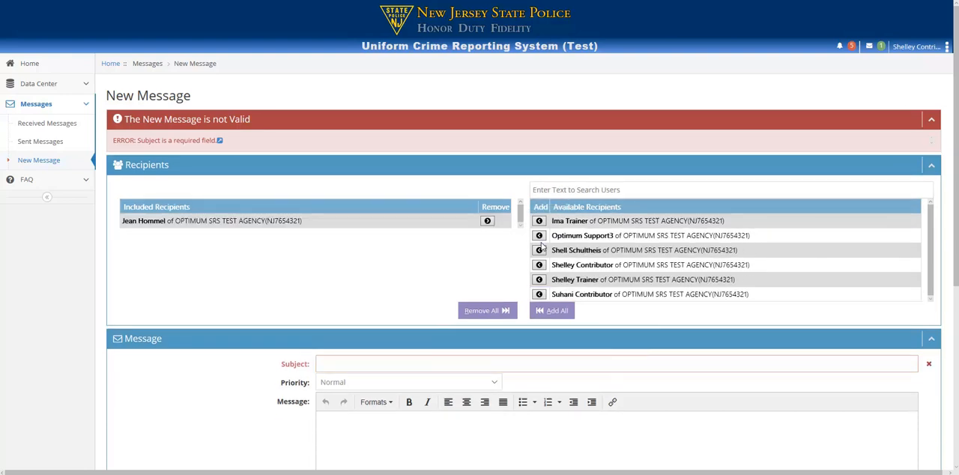
left_click(539, 295)
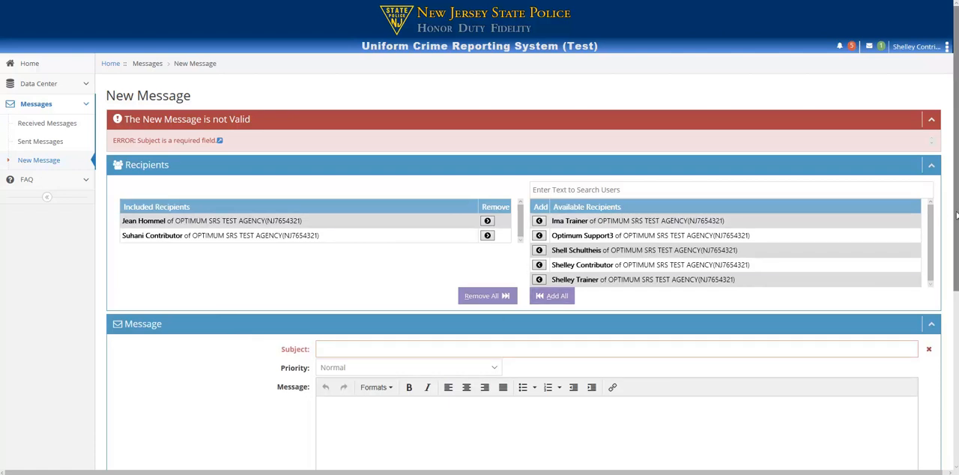
Enter "New SRS Report Due Soon" as the message subject
left_click_drag(955, 216, 954, 347)
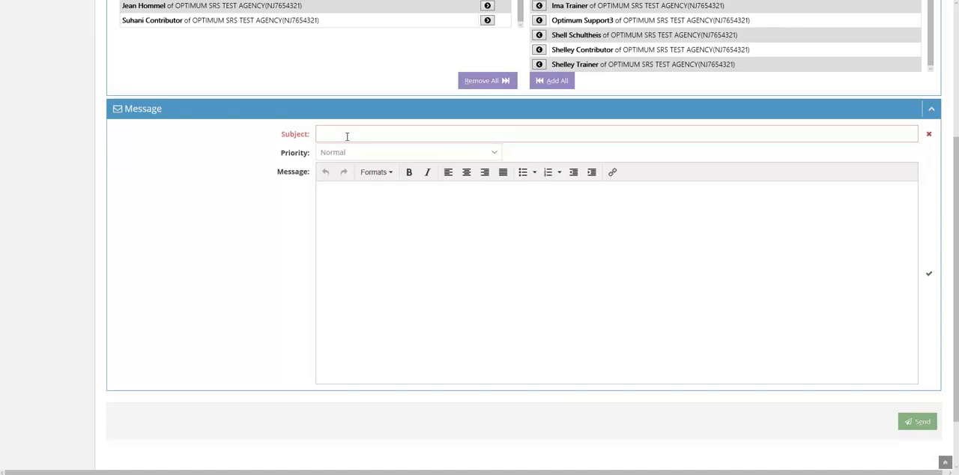
left_click(346, 135)
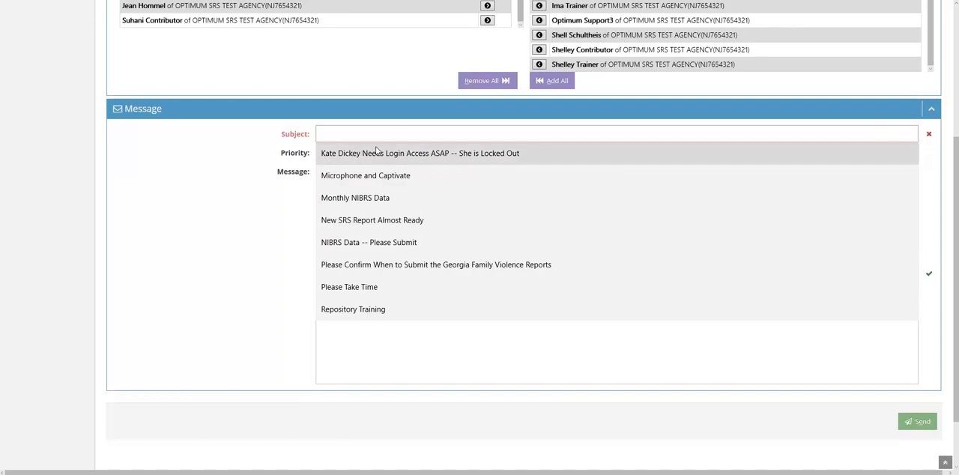
type("New ")
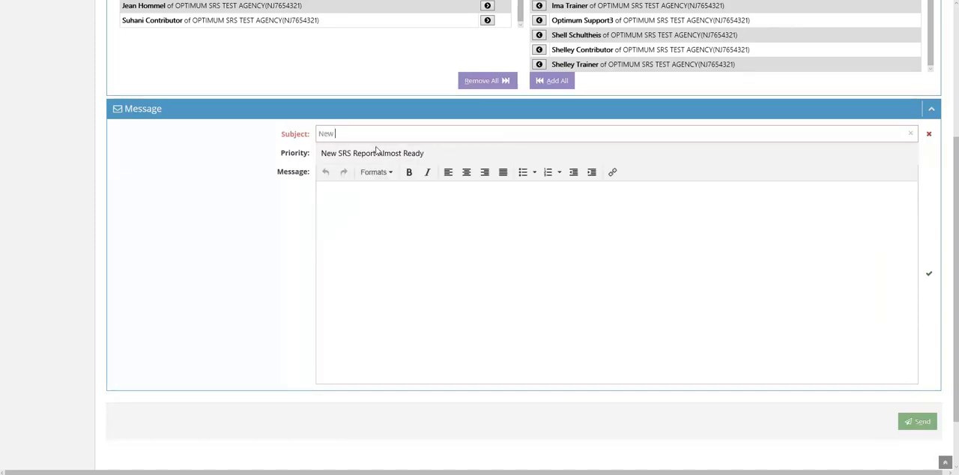
type("SRSRep")
key("BackSpace")
key("BackSpace")
key("BackSpace")
type("Report Due Soon")
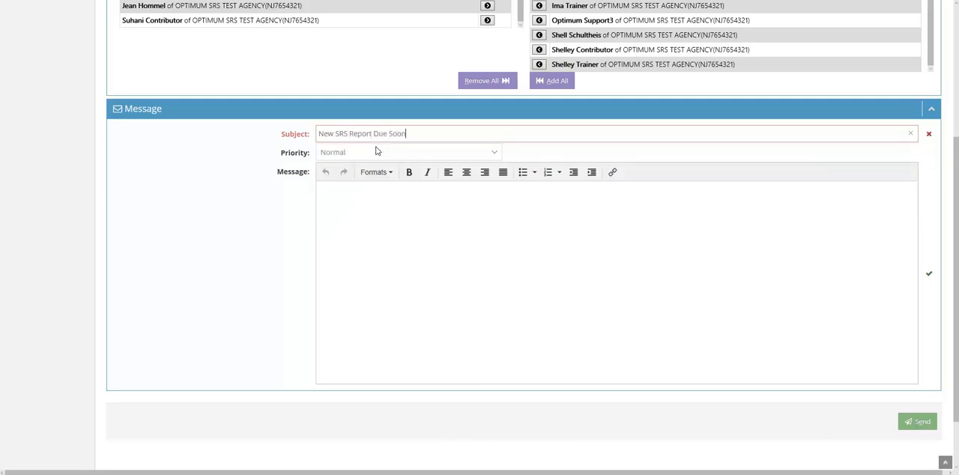
left_click(370, 193)
Set the message priority to High
scroll(370, 195, "down", 1)
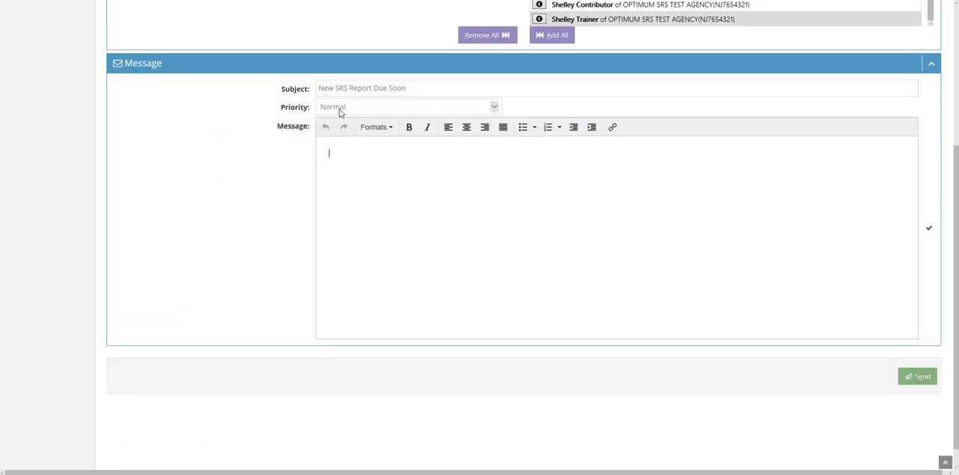
left_click(494, 108)
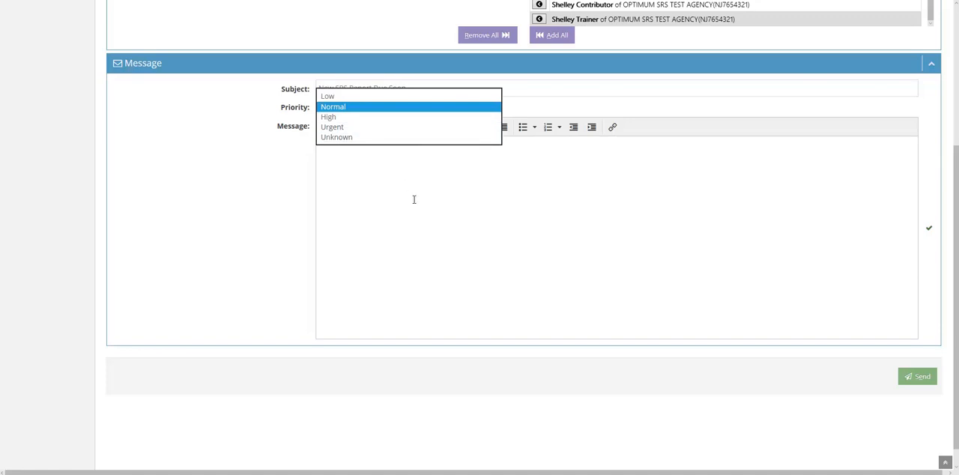
left_click(339, 116)
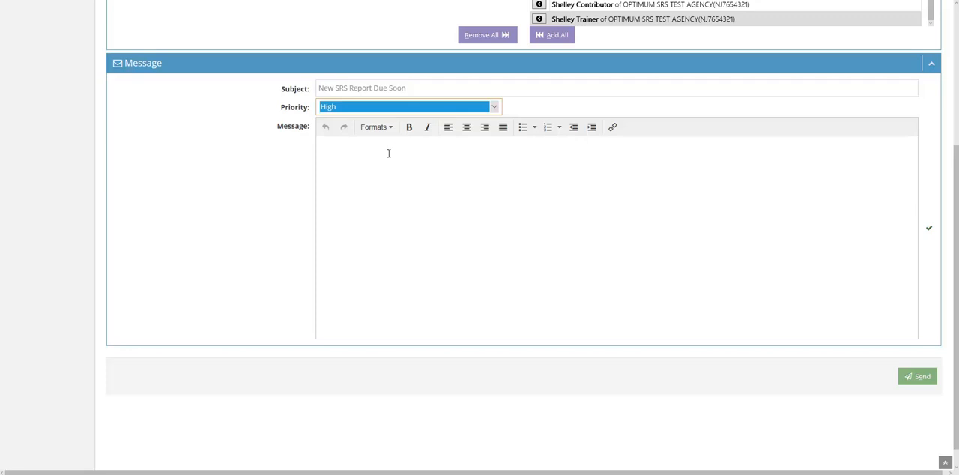
Write the opening sentence of the message body: "Please submit your New SRS Report by EOB tomorrow."
left_click(333, 151)
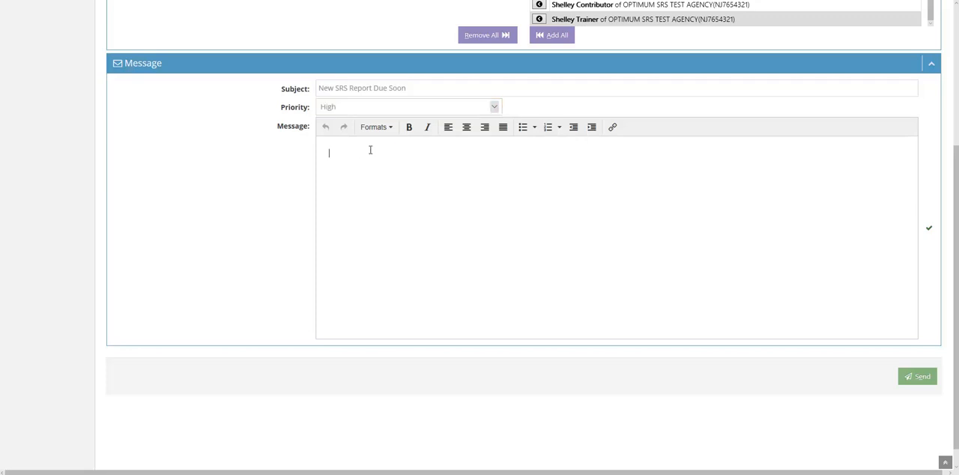
type("Please submit your New SRS Report by E")
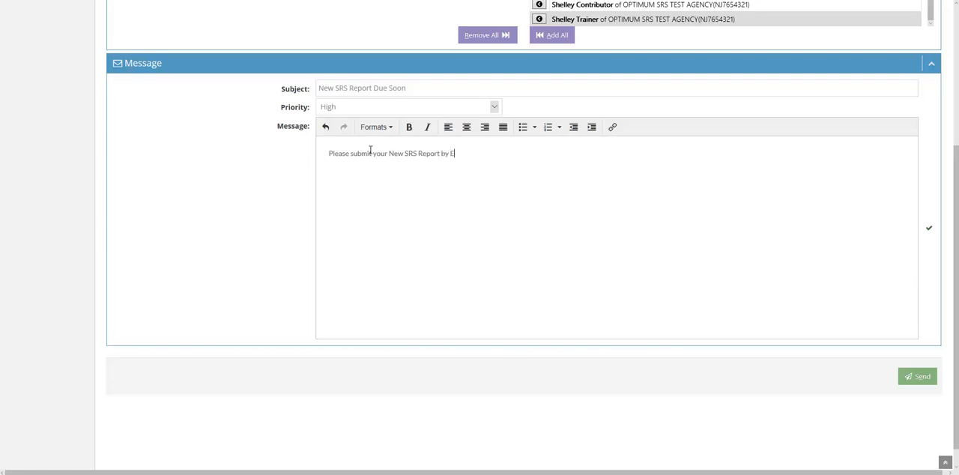
type("OB tomoror")
key("BackSpace")
key("BackSpace")
type("row.  ")
type("I am working")
type(" on the New ")
type("Cargo Theft")
type(" report.")
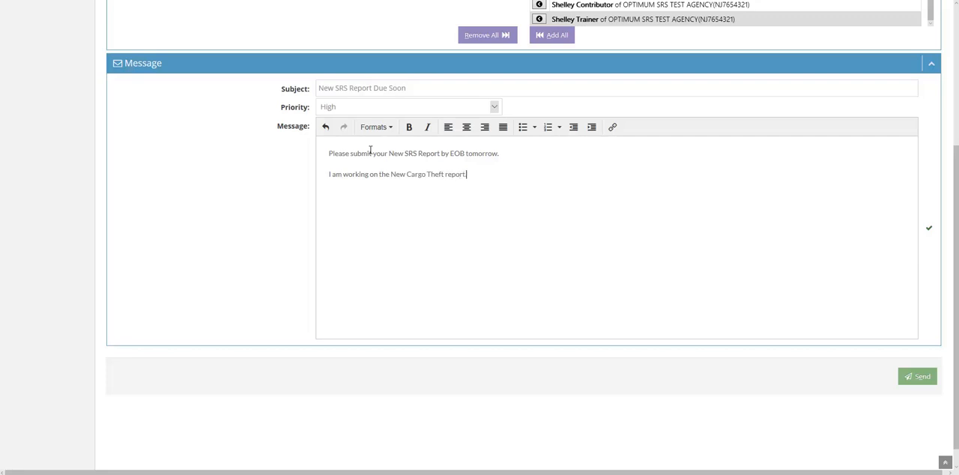
Add a second paragraph, "I am working on the New Cargo Theft report.", and sign with the sender's first name on its own line
key("Return")
type("Shelley")
left_click(376, 127)
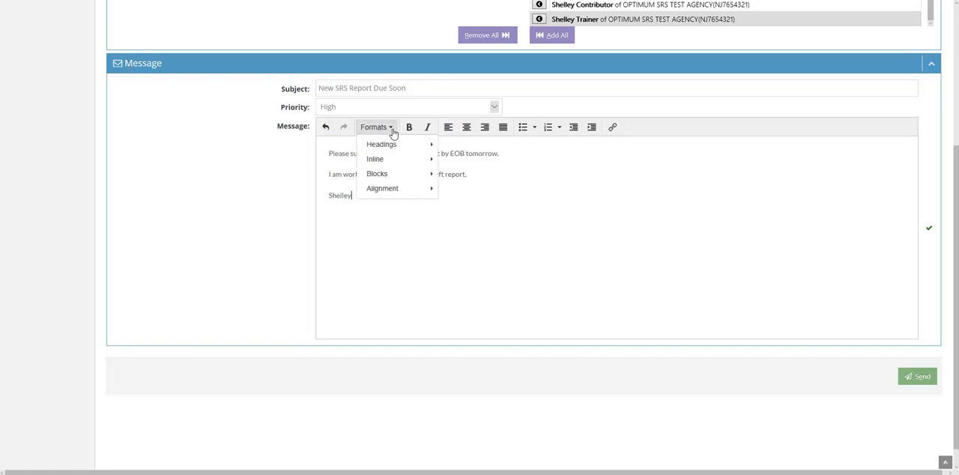
mouse_move(390, 148)
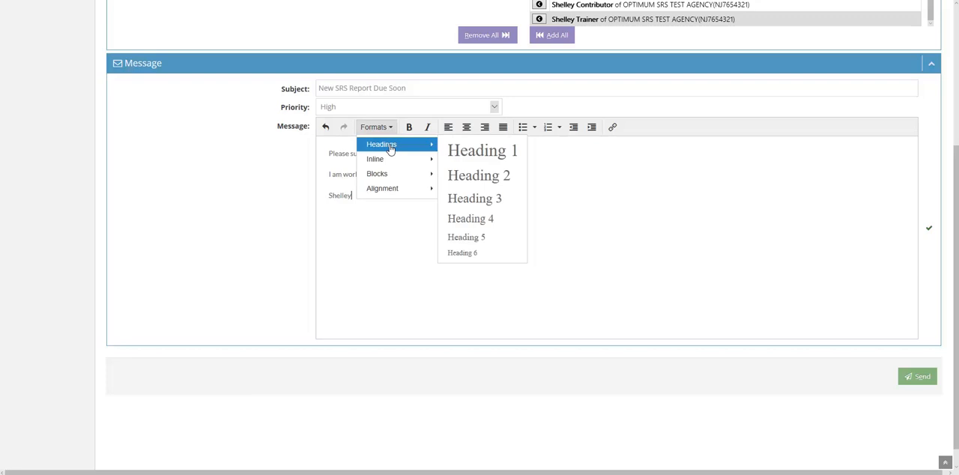
mouse_move(378, 163)
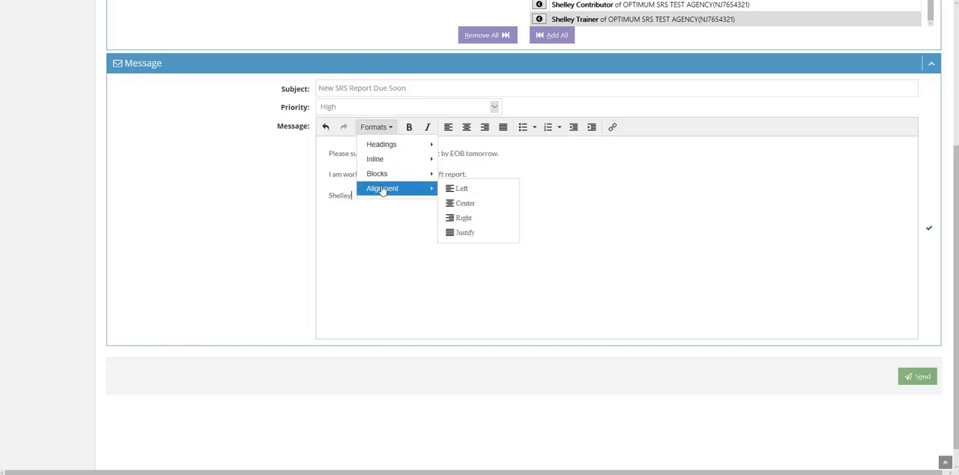
left_click(387, 217)
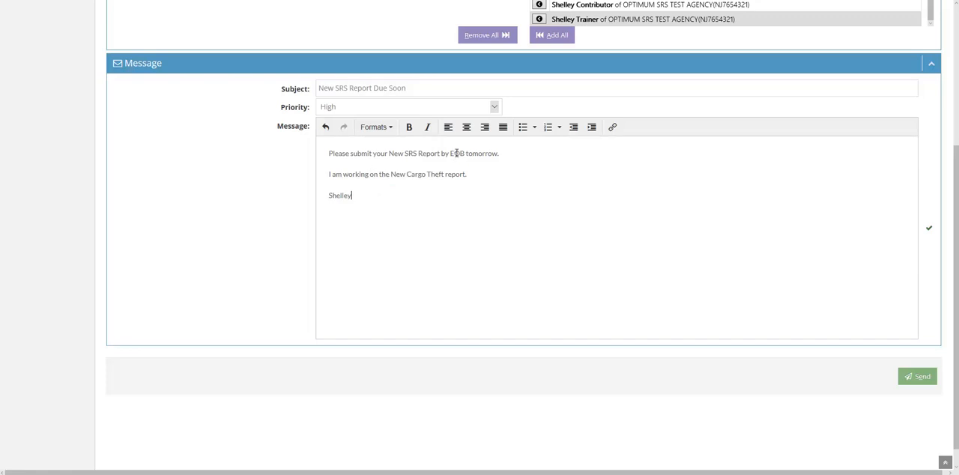
Make "EOB tomorrow" bold in the first sentence and italicize the signature name
left_click_drag(448, 153, 497, 153)
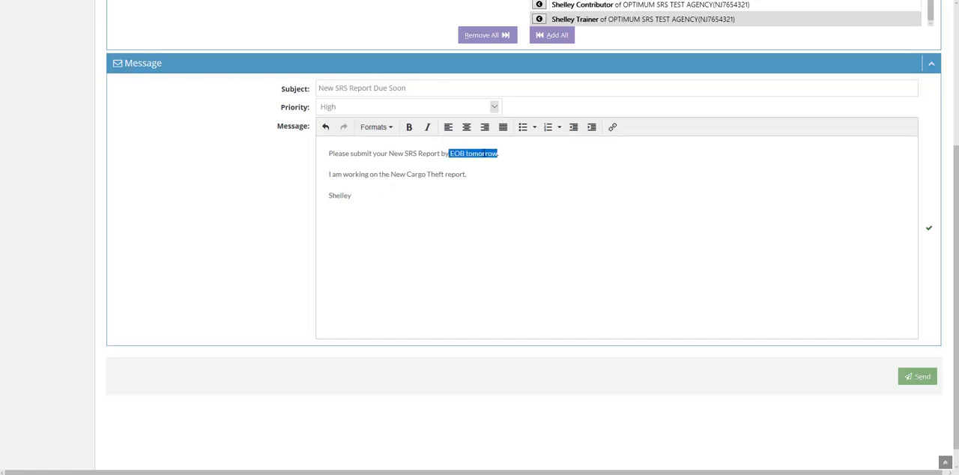
left_click(409, 128)
left_click(460, 210)
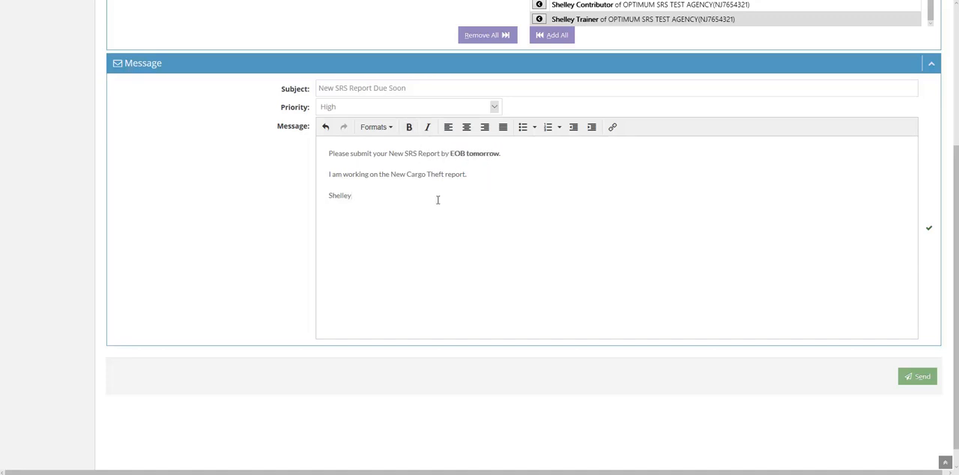
left_click_drag(328, 195, 349, 194)
left_click(428, 127)
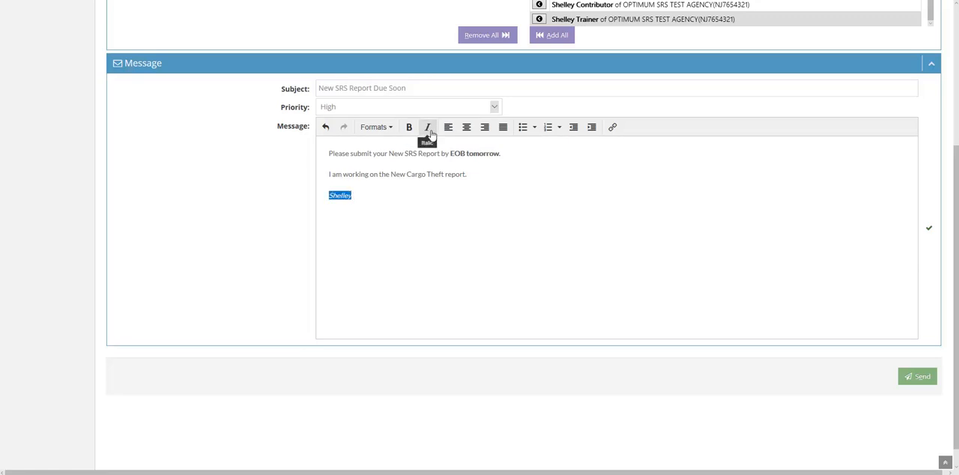
left_click(380, 196)
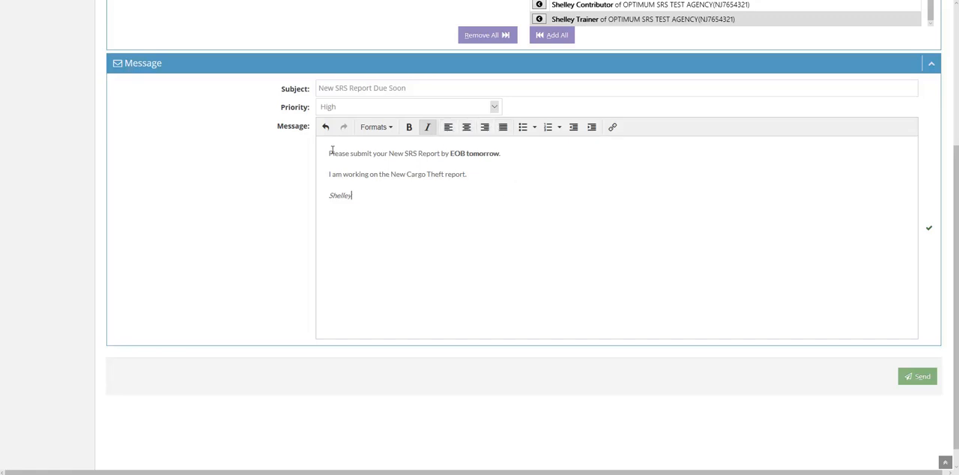
Center-align the entire message text, including the signature
left_click_drag(328, 153, 447, 206)
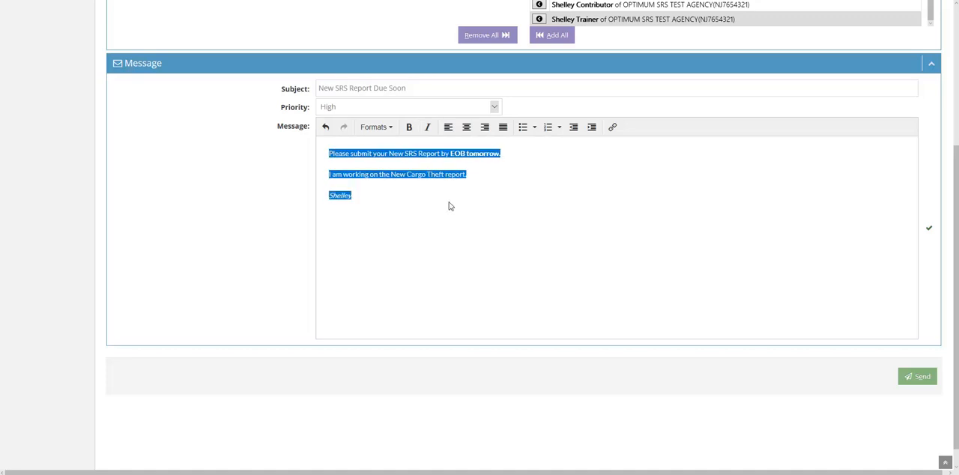
left_click(447, 129)
left_click(467, 129)
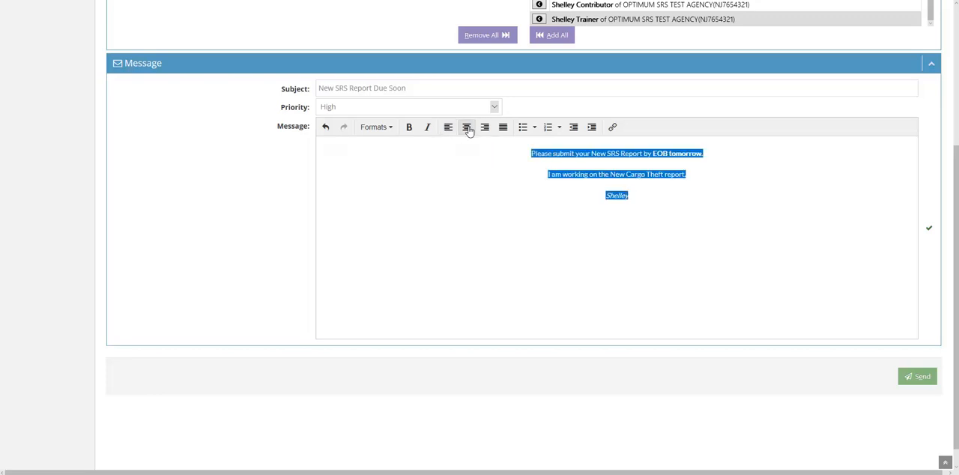
Try right alignment on the whole message text and change it to justified
left_click(485, 129)
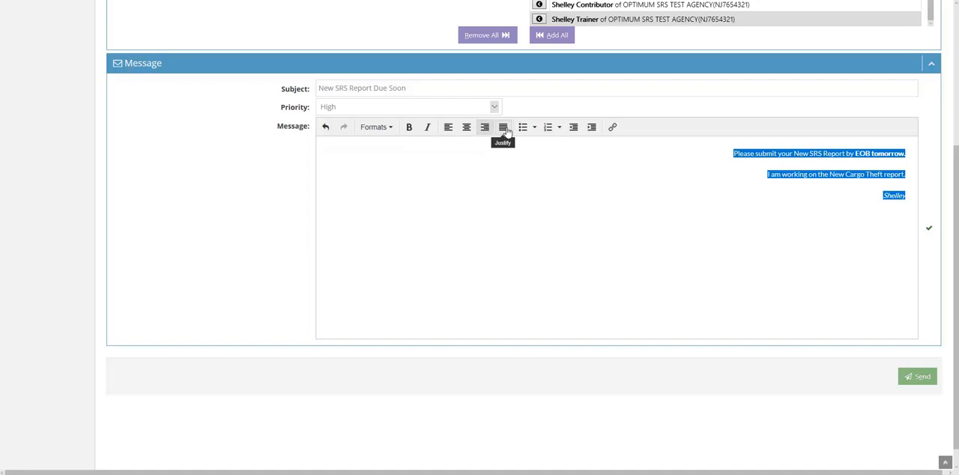
left_click(504, 129)
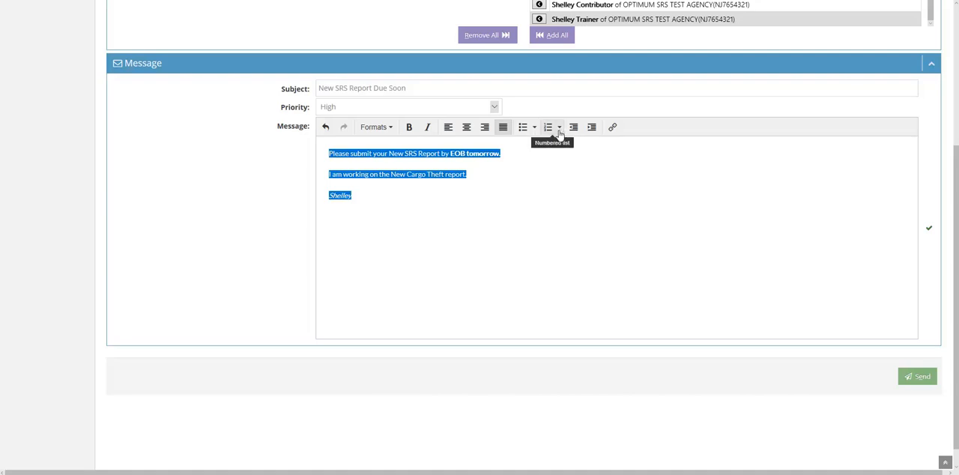
left_click(533, 128)
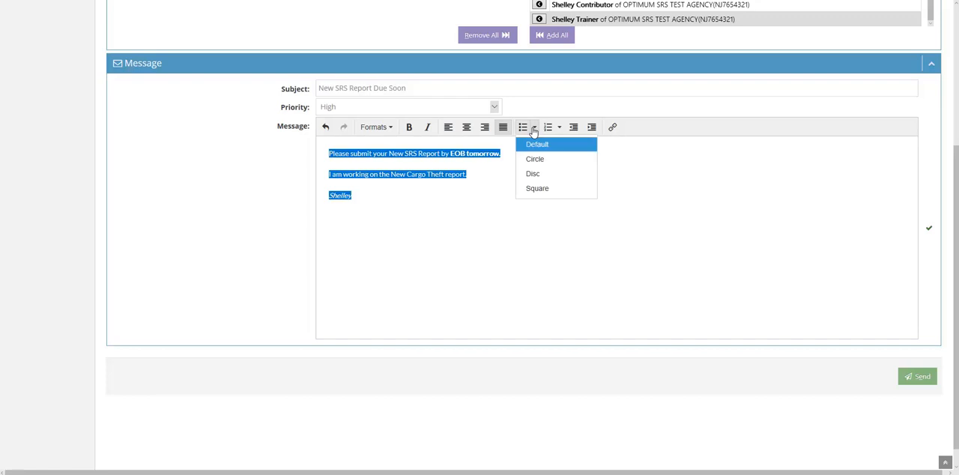
left_click(474, 178)
Start a default-style bulleted list on a new line below the paragraph about the New Cargo Theft report
left_click(474, 175)
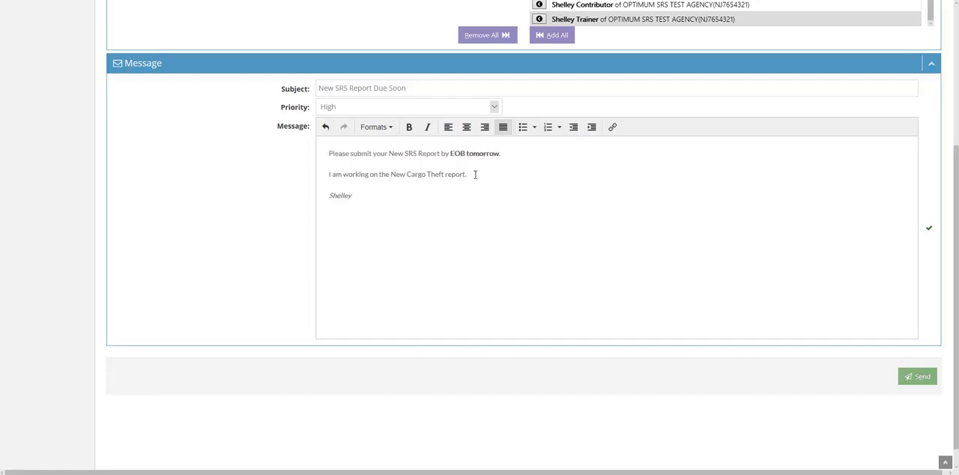
key("Return")
key("Return")
left_click(535, 131)
left_click(533, 144)
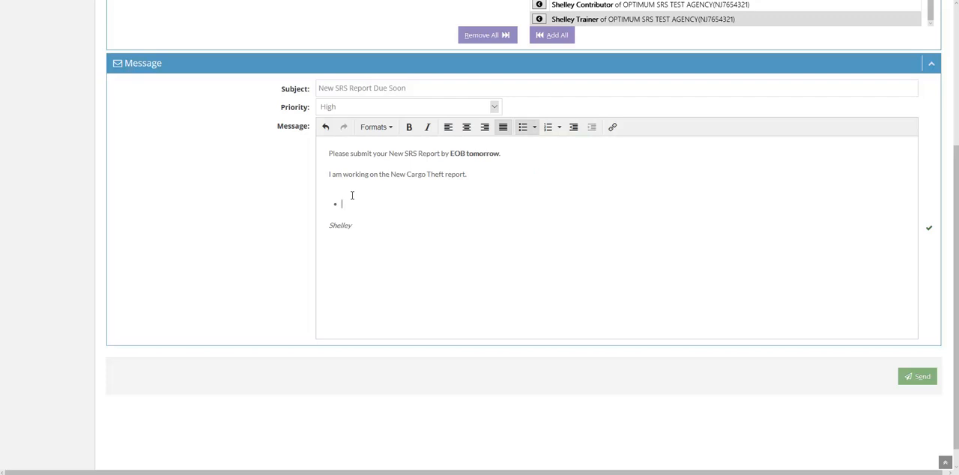
Write two bullet items: "Thank you" and "Many reports are due as soon as possible"
type("Thank you")
key("Return")
type("Mu")
key("BackSpace")
type("any repo")
key("BackSpace")
key("BackSpace")
key("BackSpace")
type("eports are due as soo")
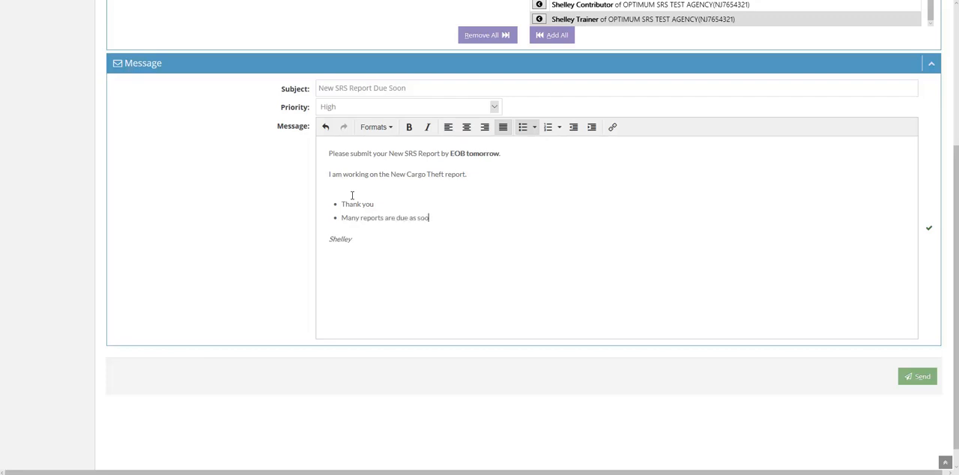
type("n as possible")
left_click(424, 247)
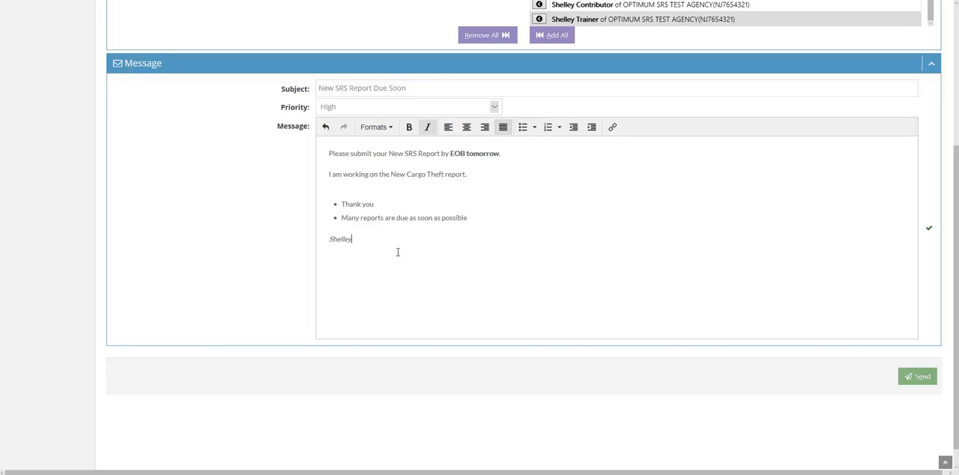
left_click(559, 127)
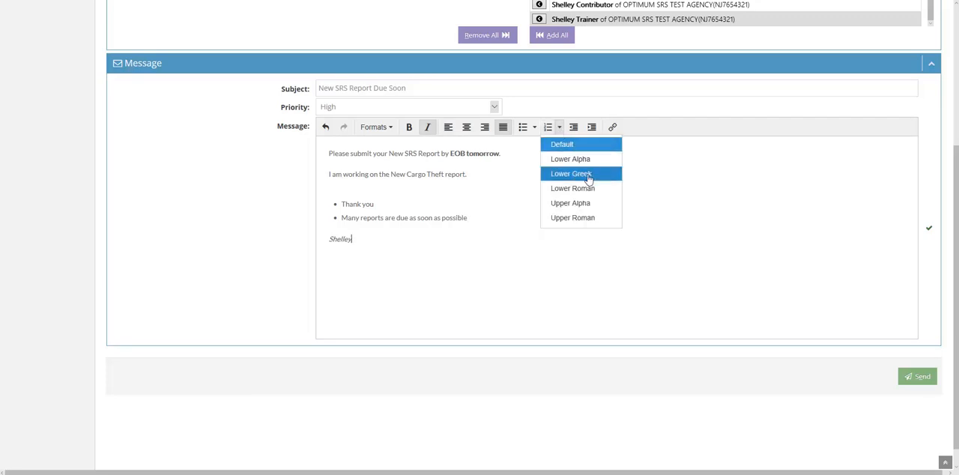
left_click(529, 240)
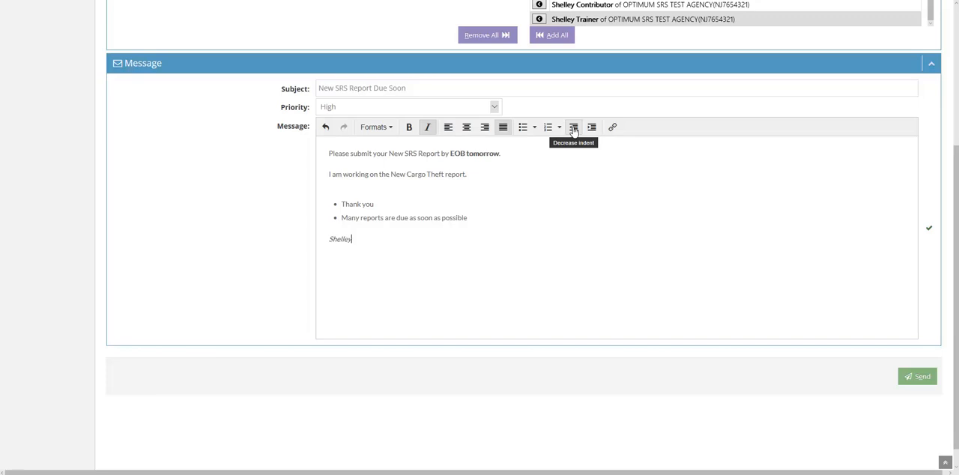
Decrease the indent of the whole message to remove its bullets, and indent all the text by one level
left_click_drag(328, 153, 430, 248)
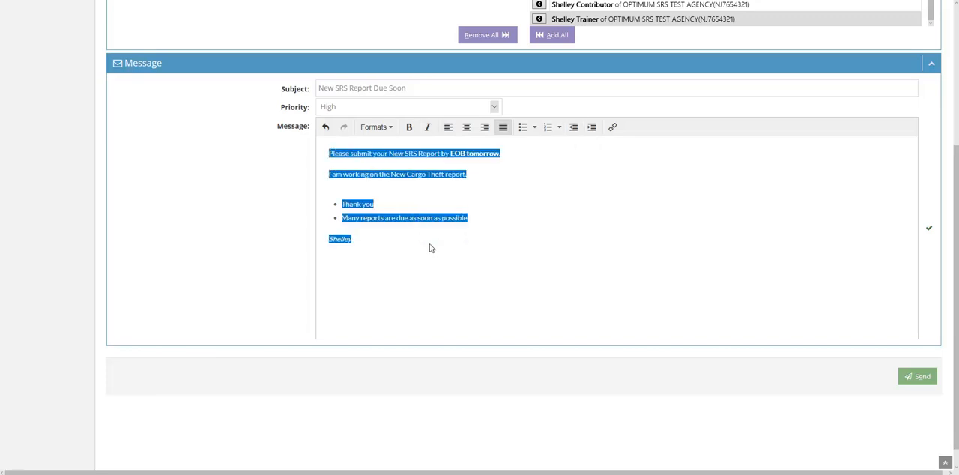
left_click(574, 128)
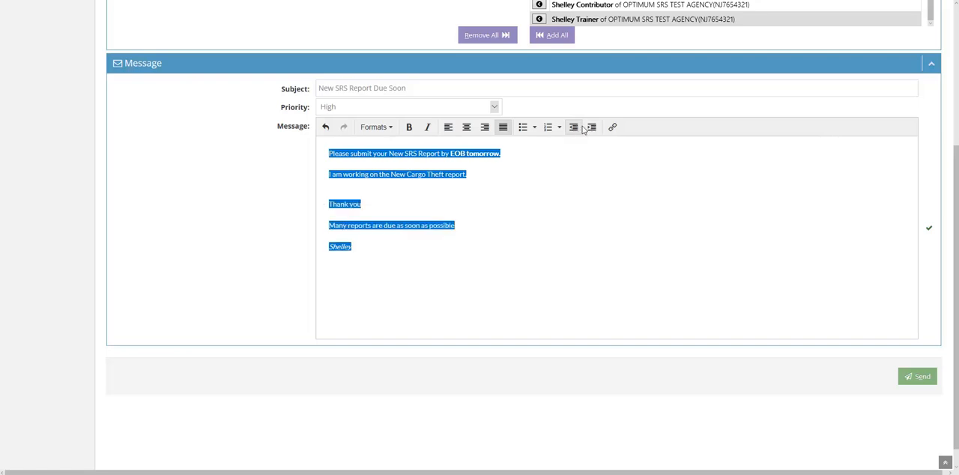
left_click(592, 128)
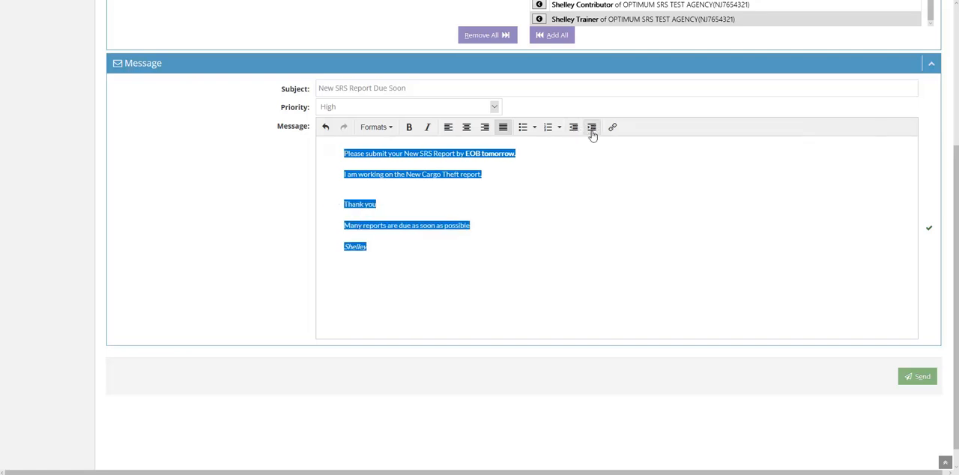
left_click(593, 177)
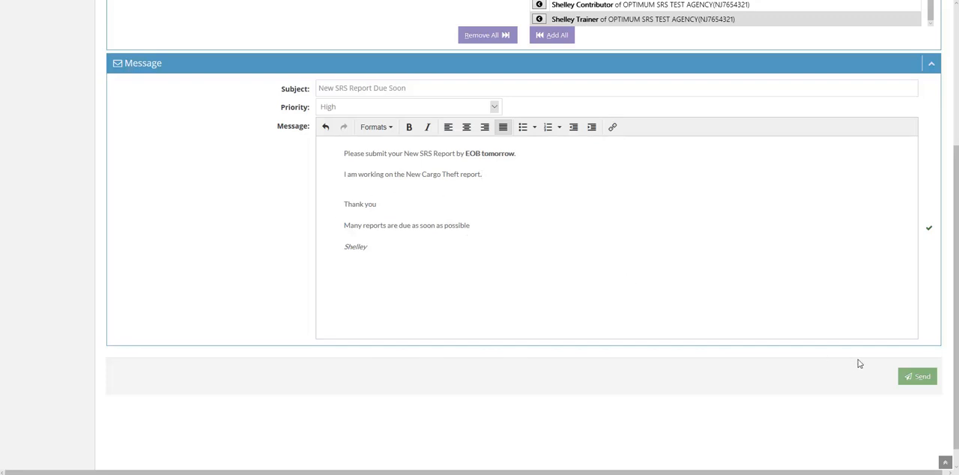
Send the message and view the sent copy of "New SRS Report Due Soon" before returning to the sent messages
left_click(926, 379)
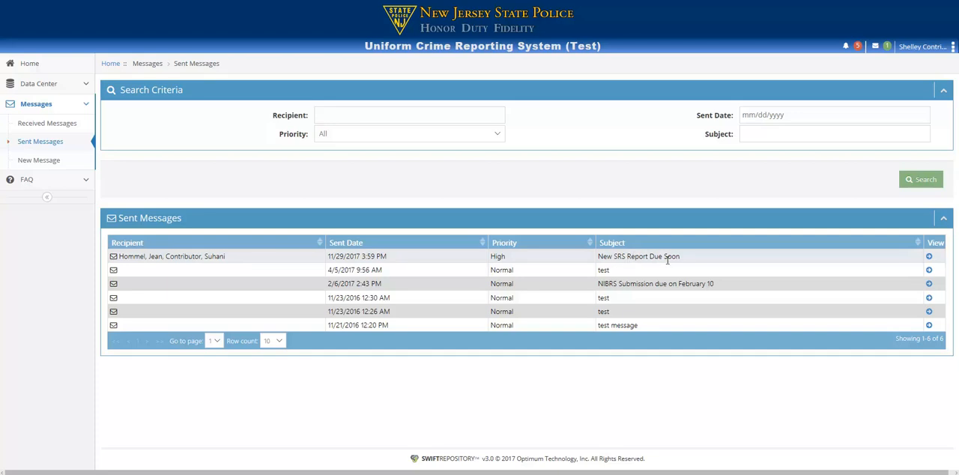
left_click(929, 257)
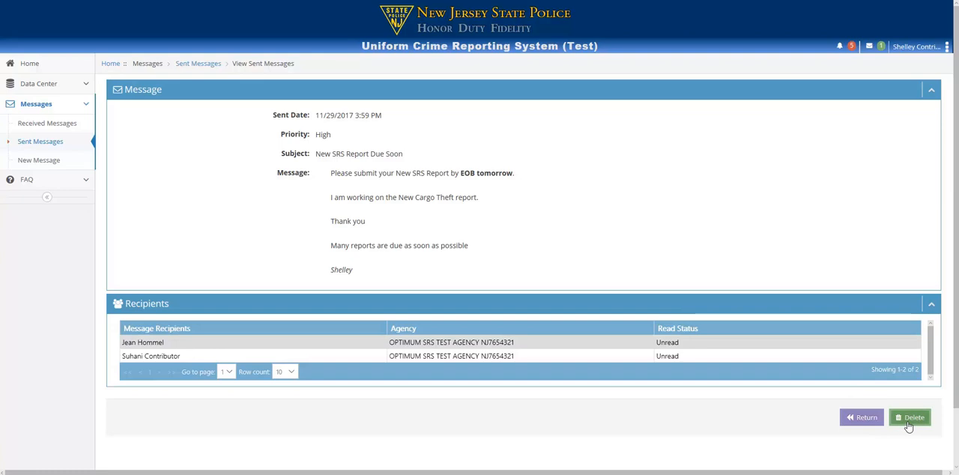
left_click(862, 424)
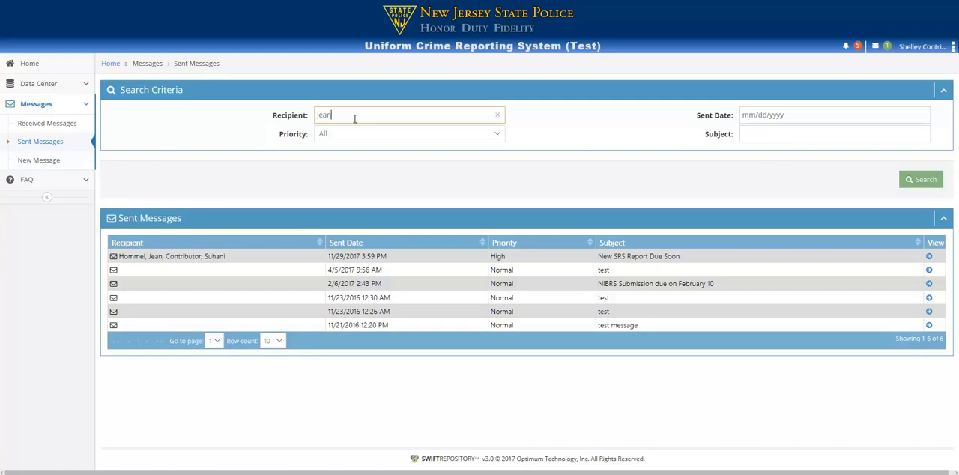
Search the sent messages by a recipient's first name and clear the recipient filter
left_click(931, 184)
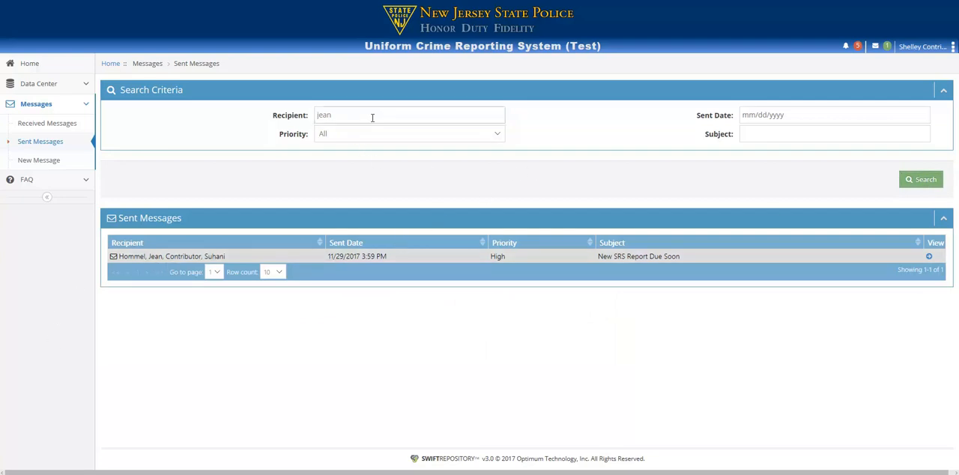
double_click(341, 115)
key("BackSpace")
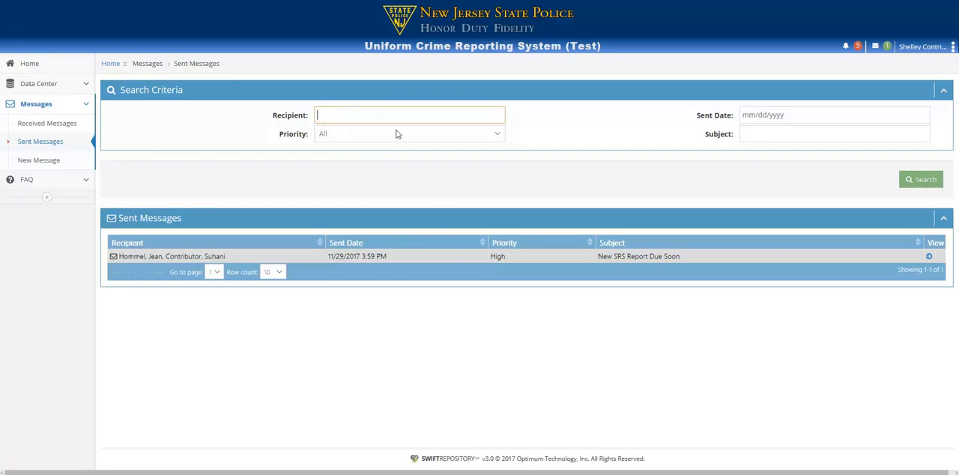
Search the sent messages for Normal priority and collapse the results section
left_click(496, 135)
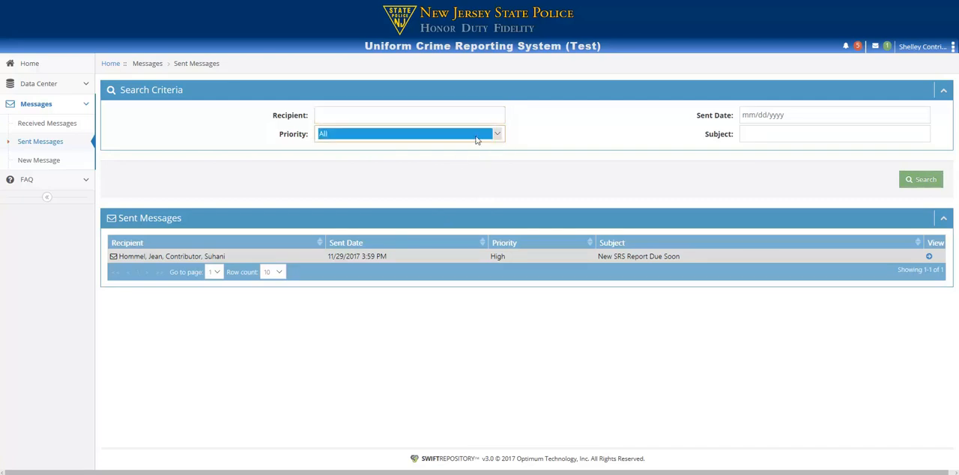
left_click(500, 138)
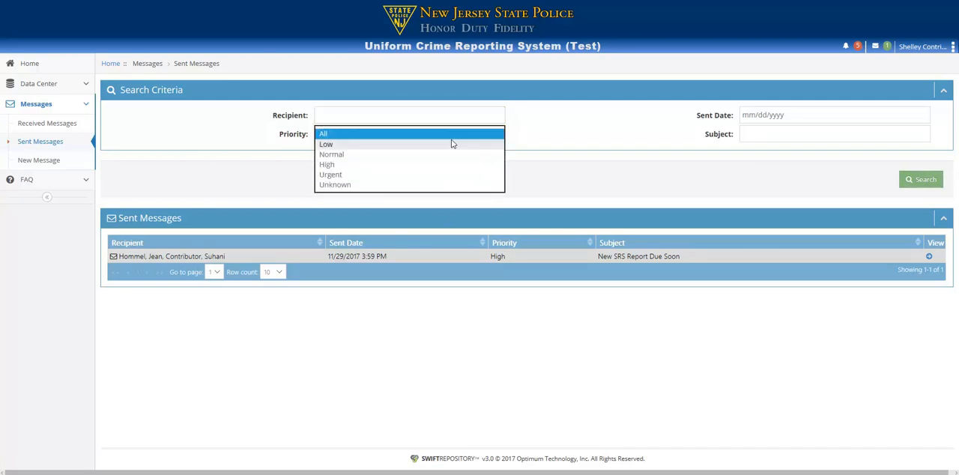
left_click(339, 157)
left_click(922, 182)
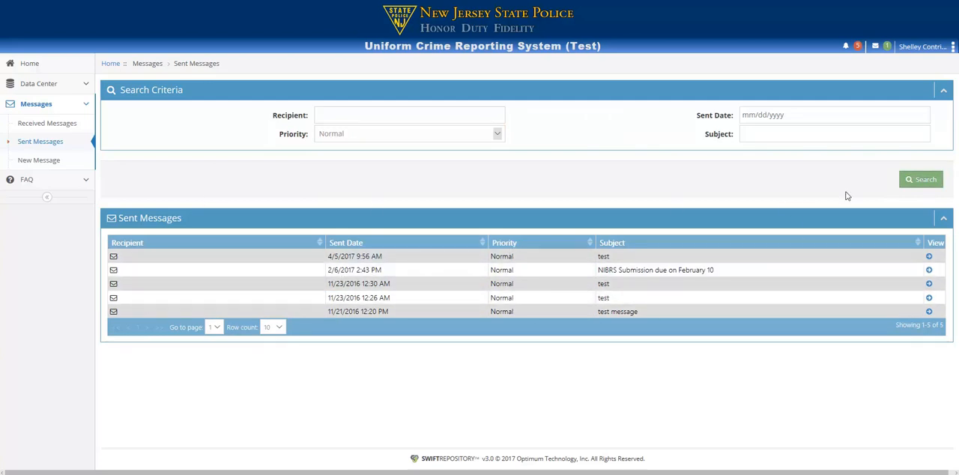
left_click(915, 182)
left_click(944, 219)
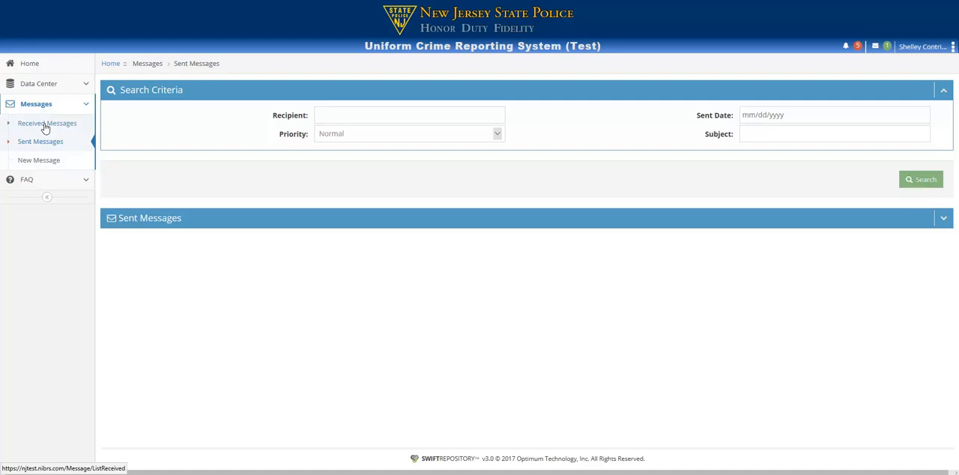
Search the received messages in the inbox and view the "Repository Training" message before returning to the list
left_click(887, 47)
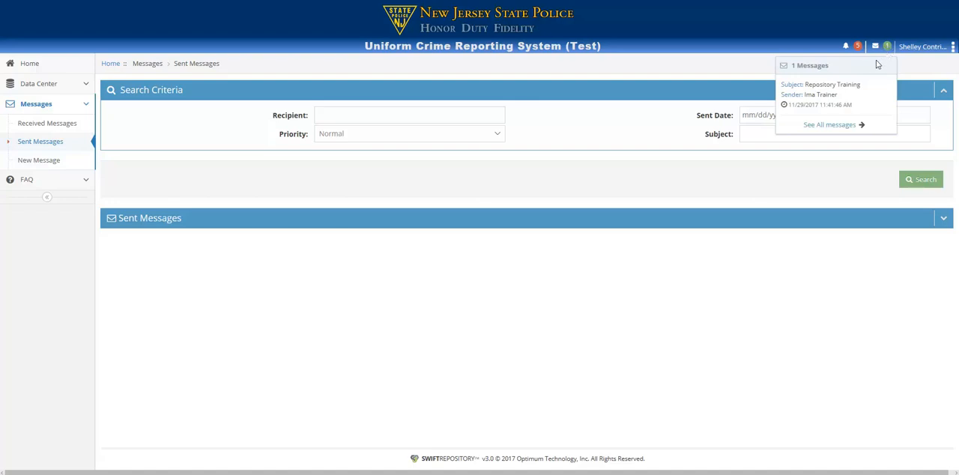
left_click(836, 125)
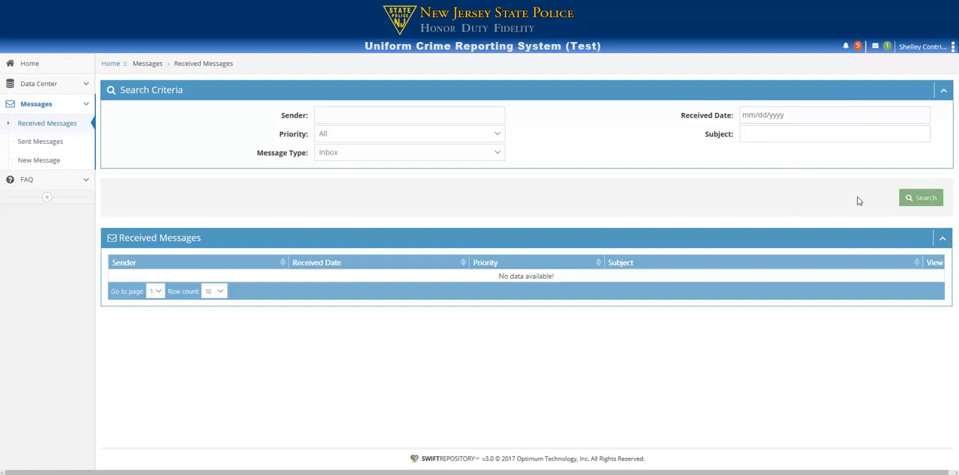
left_click(924, 200)
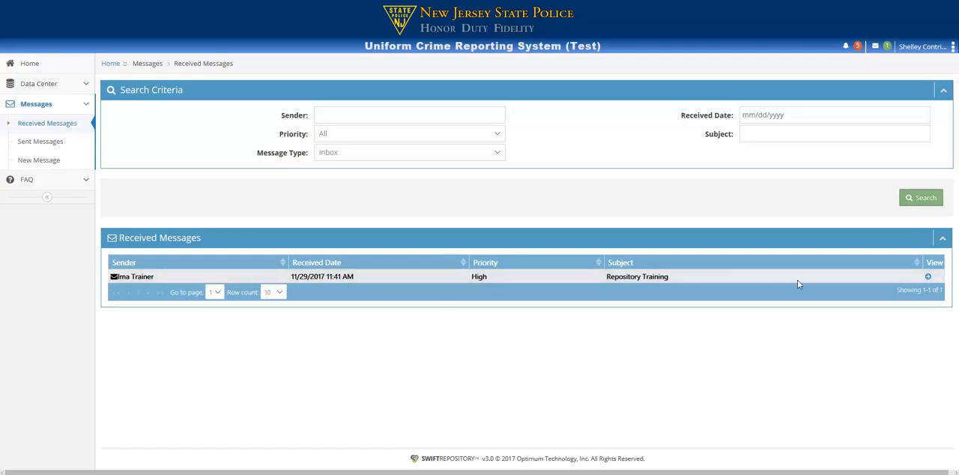
left_click(927, 277)
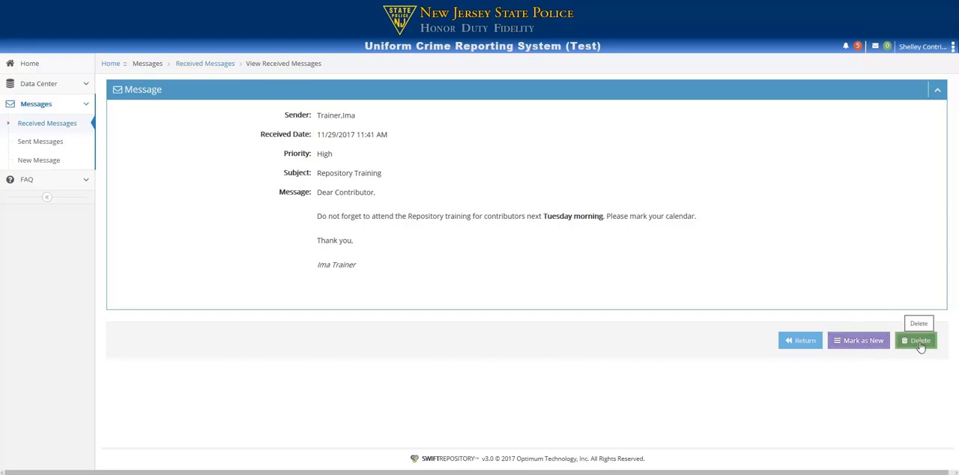
left_click(804, 342)
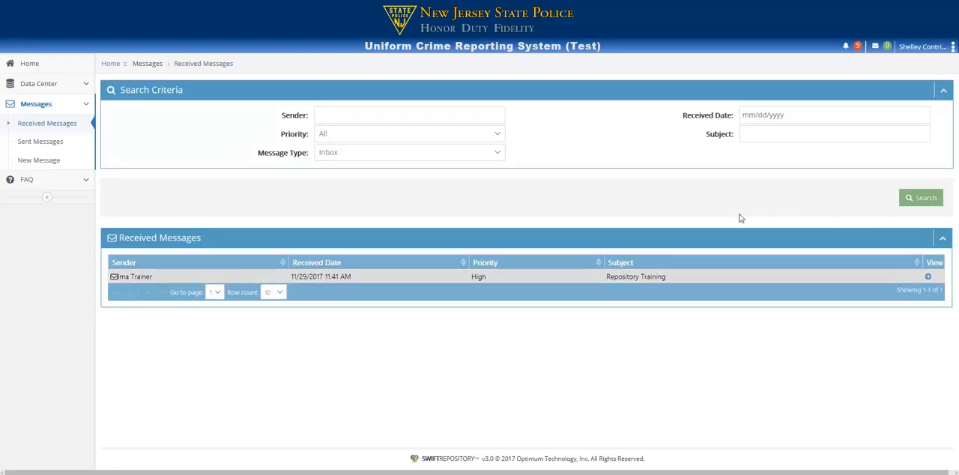
Go to the home page, and from there reopen the received messages and view the "Repository Training" message
left_click(37, 104)
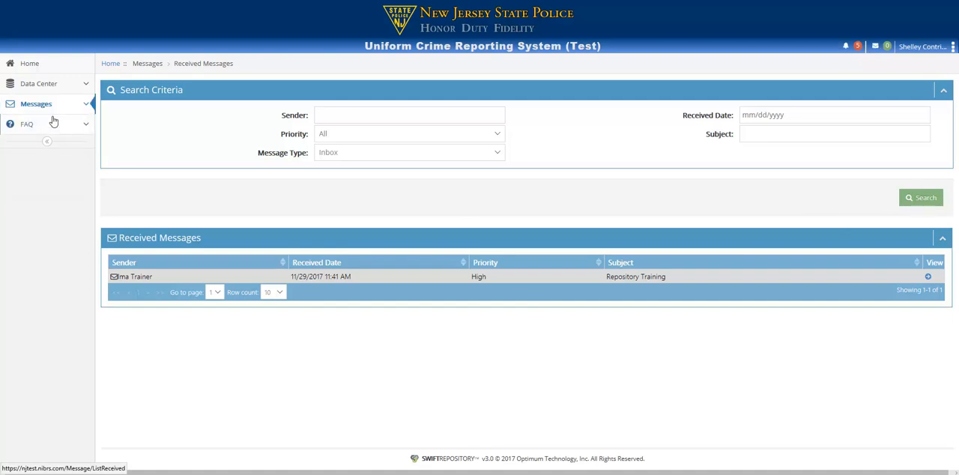
left_click(34, 65)
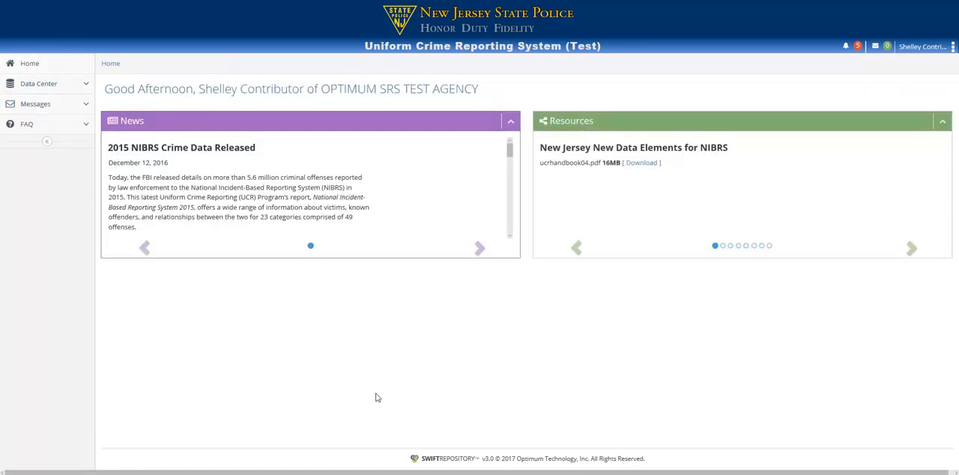
left_click(34, 108)
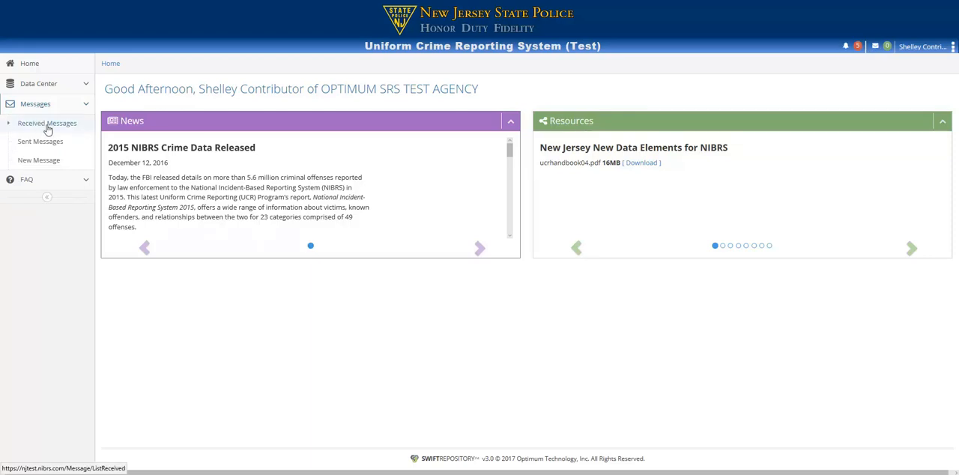
left_click(47, 128)
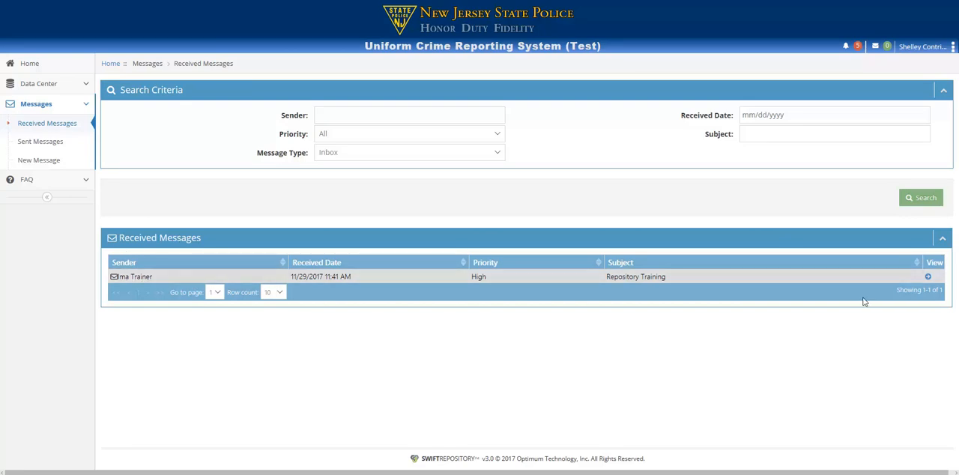
left_click(927, 278)
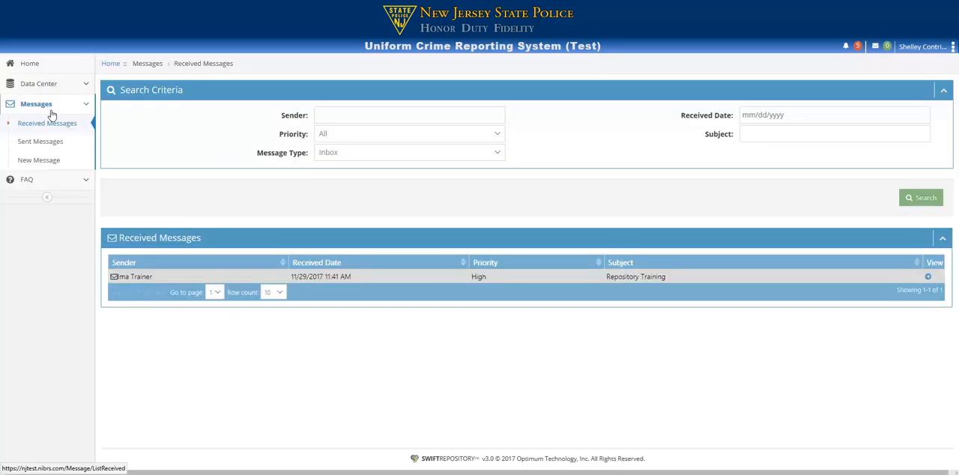
Open a blank new message form at its subject, priority and message fields
left_click(47, 109)
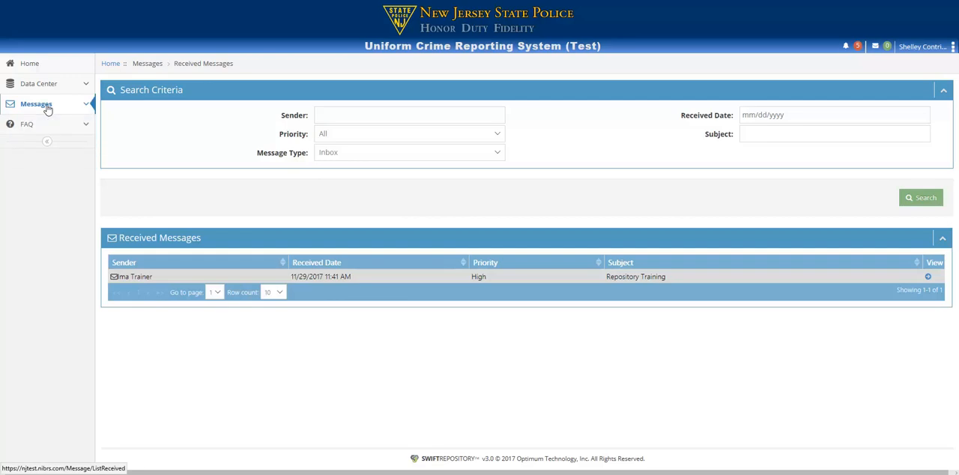
left_click(47, 108)
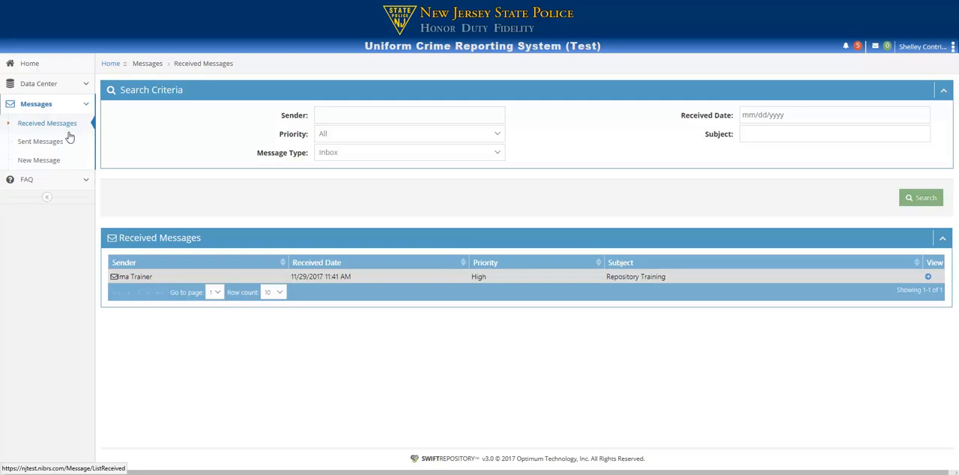
left_click(43, 164)
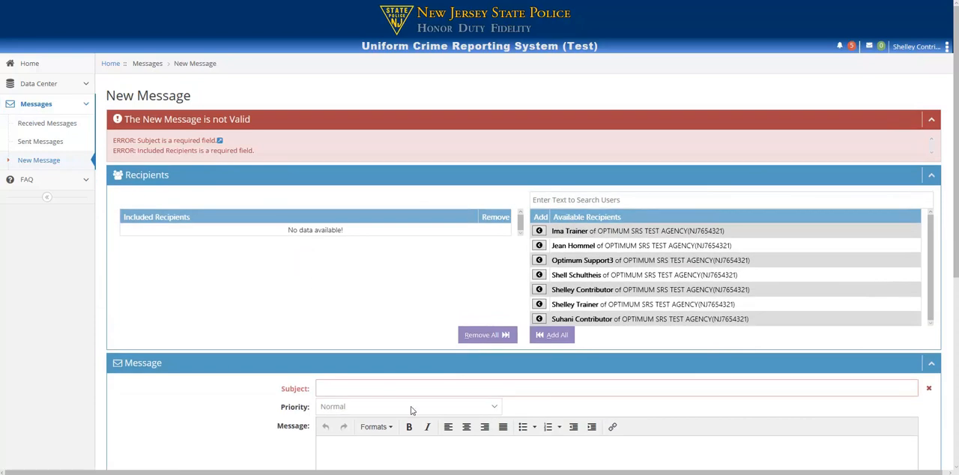
scroll(501, 362, "down", 5)
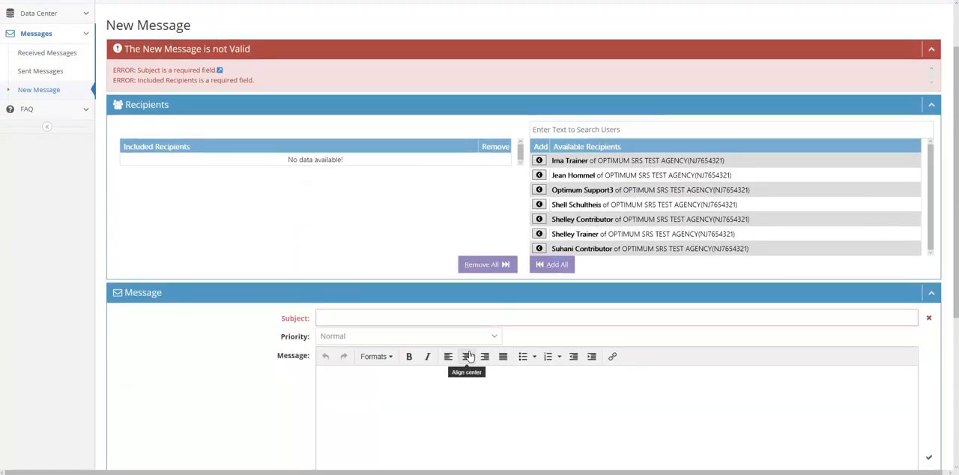
Leave the new message form and view the sent messages list followed by the received messages list
scroll(278, 209, "up", 5)
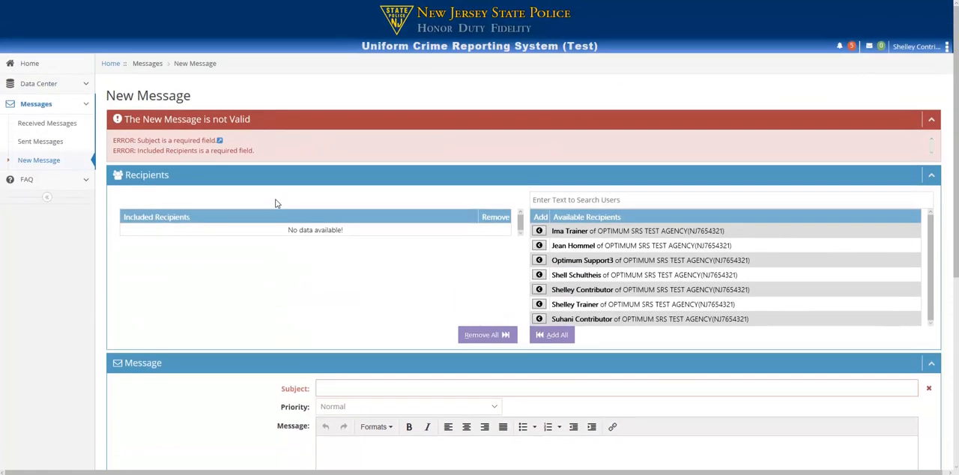
left_click(30, 148)
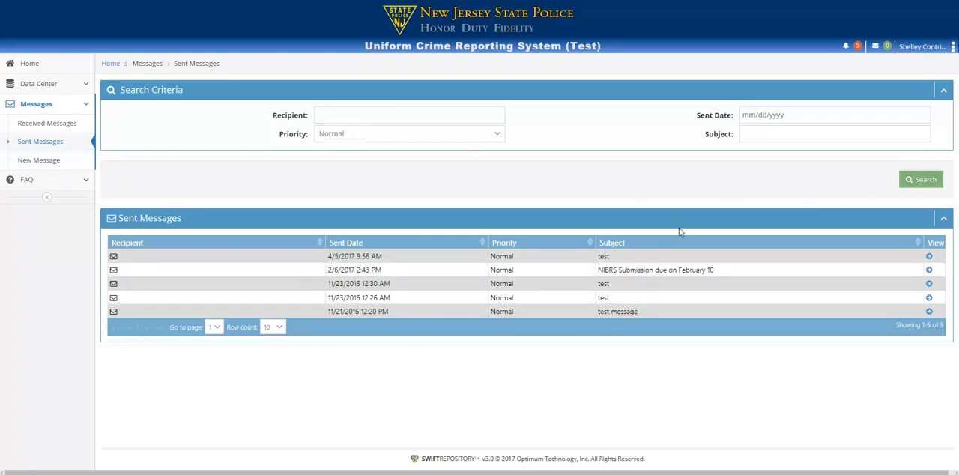
left_click(57, 129)
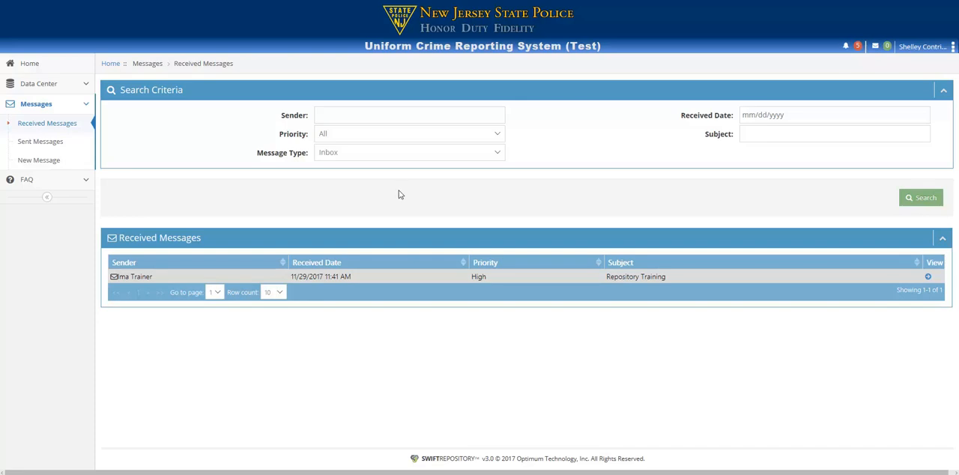
Open the signed-in account's profile to its communication preferences
left_click(924, 54)
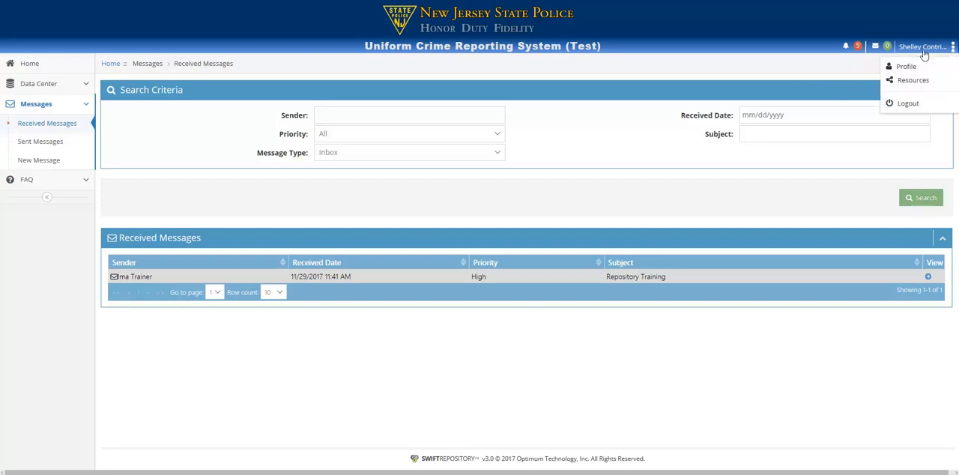
left_click(905, 67)
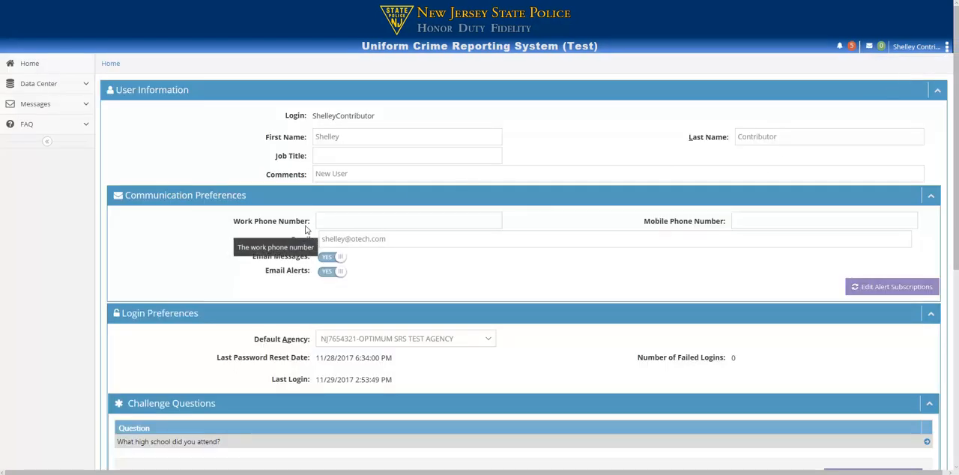
mouse_move(271, 262)
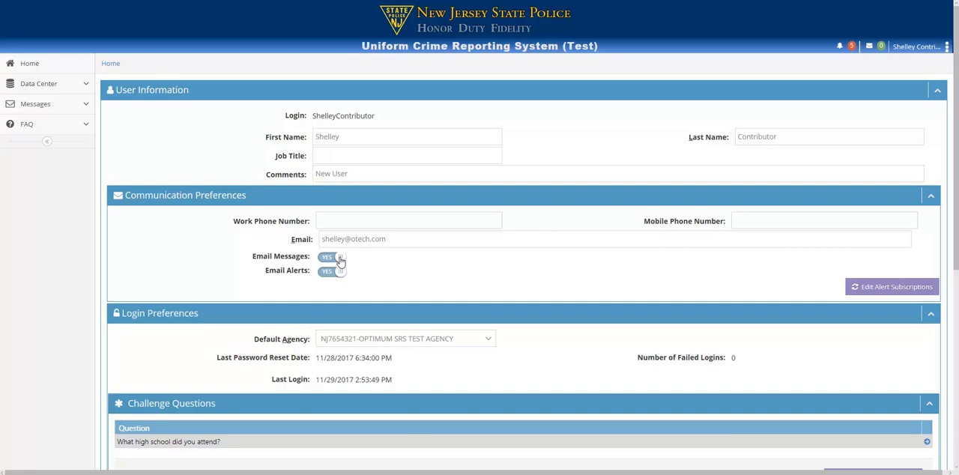
Switch Email Messages off and back to Yes in the communication preferences, and save the profile
left_click(340, 259)
left_click(323, 258)
scroll(435, 274, "down", 4)
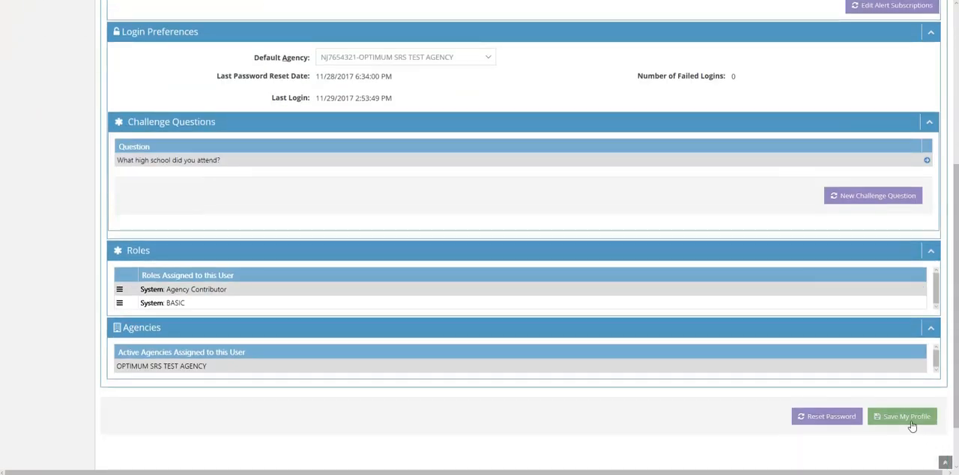
left_click(906, 416)
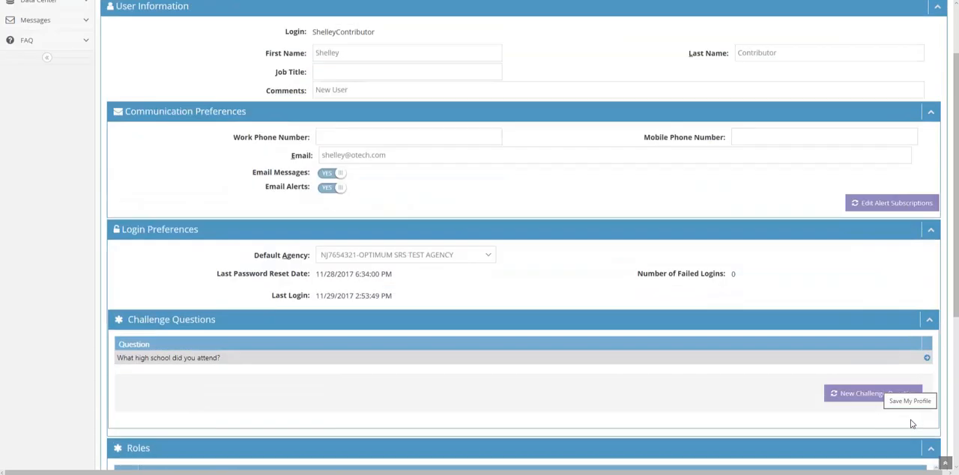